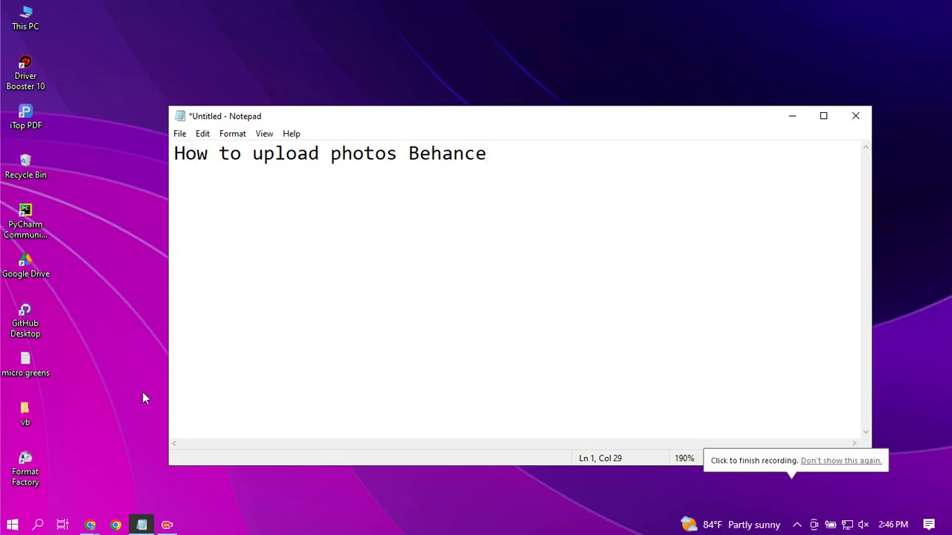
# Switch from the Notepad note to Chrome on the flyertemplate.shop Cosmetic Sales Post archive page
pyautogui.click(88, 525)
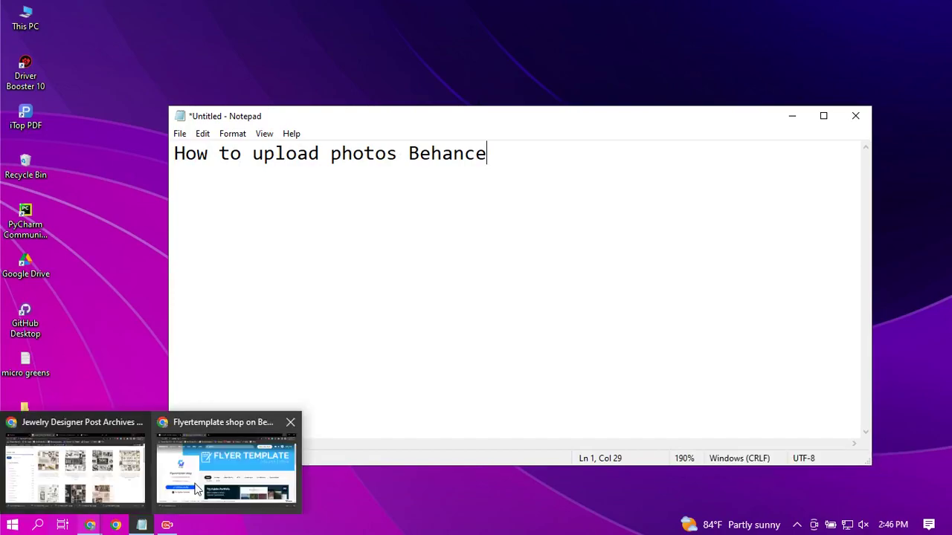
pyautogui.click(223, 468)
pyautogui.click(97, 6)
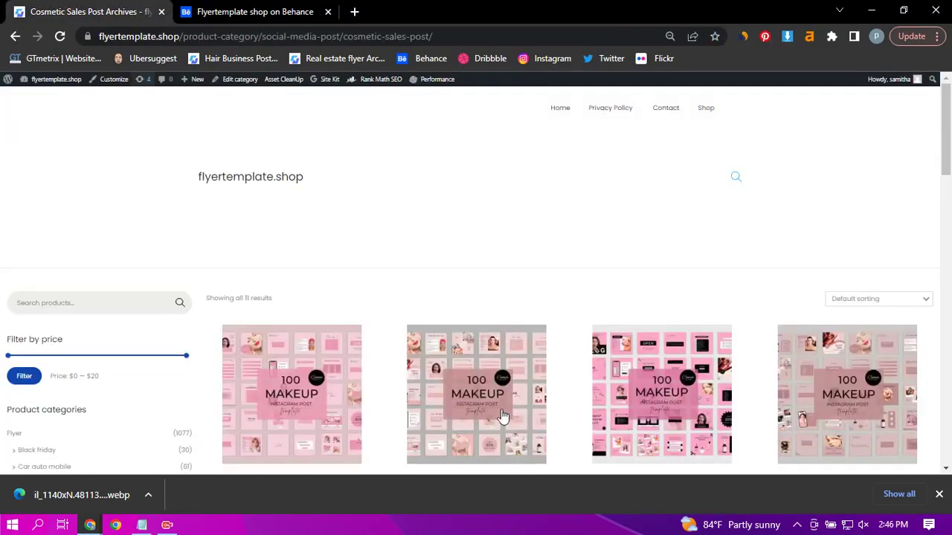
pyautogui.click(269, 9)
pyautogui.scroll(-3, 808, 394)
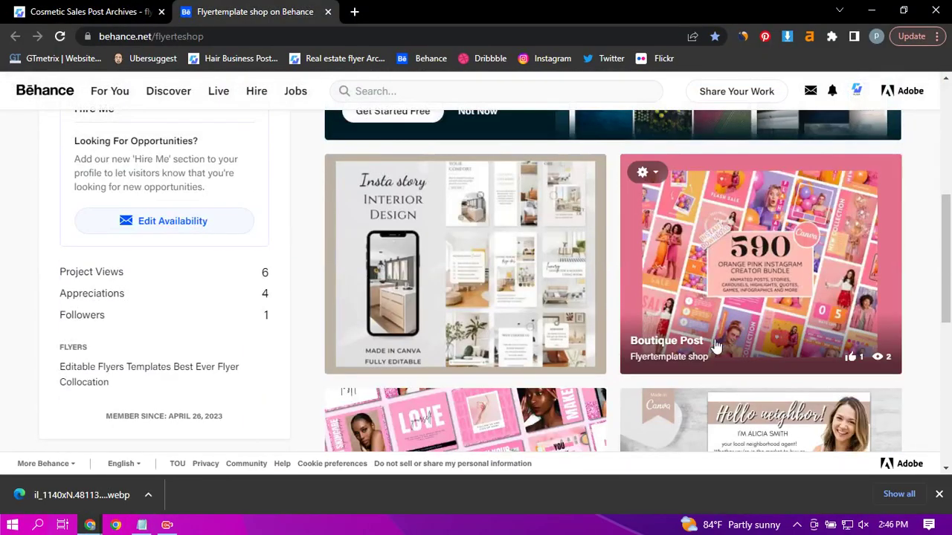
pyautogui.scroll(3, 583, 242)
pyautogui.click(105, 6)
pyautogui.scroll(-3, 362, 312)
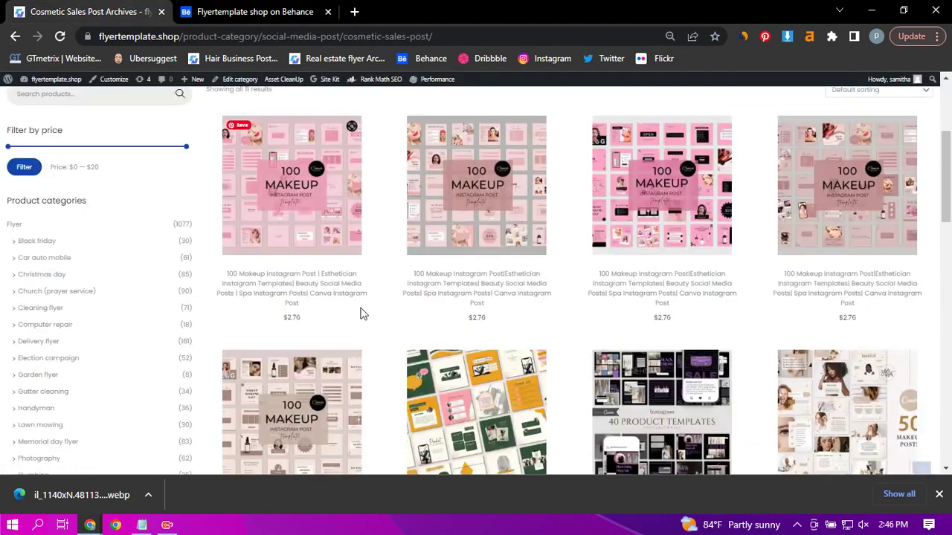
pyautogui.scroll(-3, 89, 361)
pyautogui.scroll(-2, 70, 297)
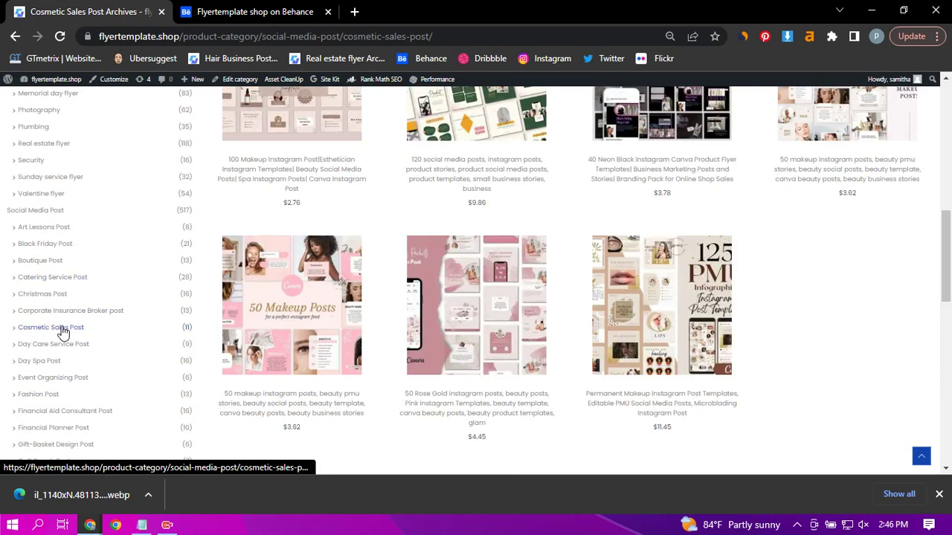
pyautogui.click(64, 332)
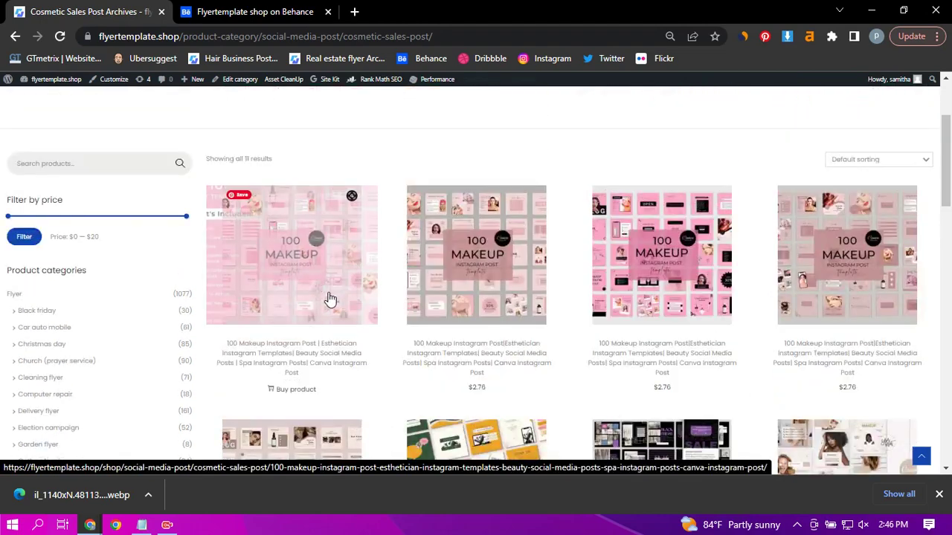
# Open the first four Cosmetic Sales Post products in new tabs
pyautogui.rightClick(329, 353)
pyautogui.press('Escape')
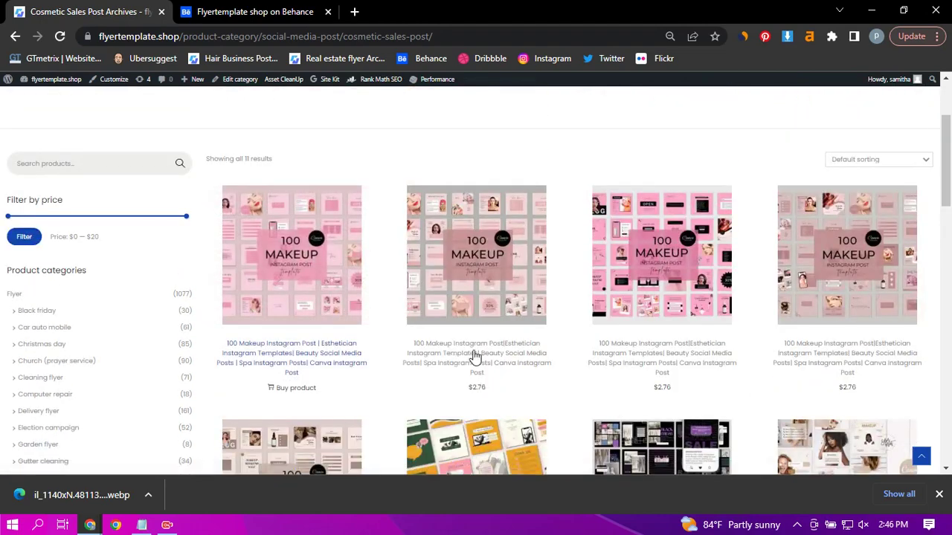
pyautogui.rightClick(474, 351)
pyautogui.click(563, 358)
pyautogui.rightClick(690, 360)
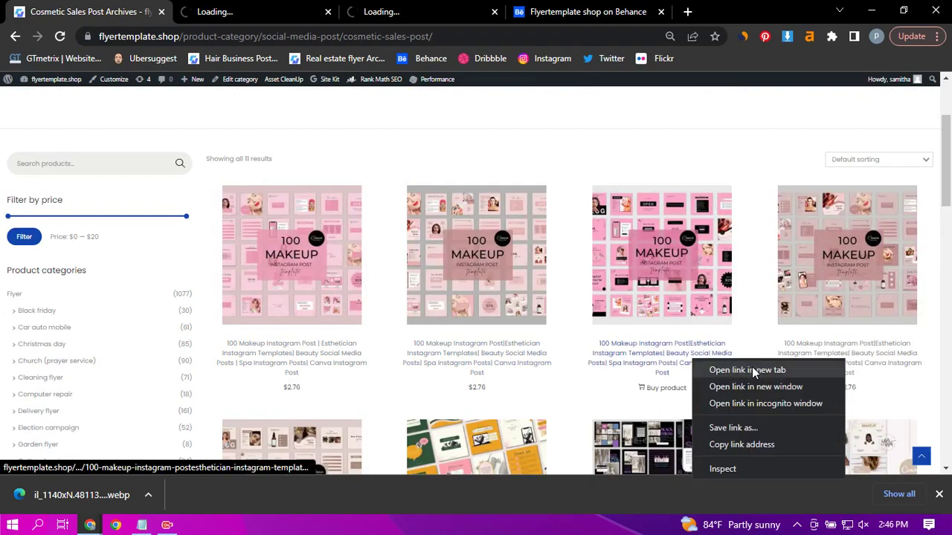
pyautogui.click(752, 368)
pyautogui.rightClick(811, 360)
pyautogui.click(840, 370)
# Open the 100 Makeup and 120 social media posts products in new tabs and view the latter
pyautogui.scroll(-3, 670, 312)
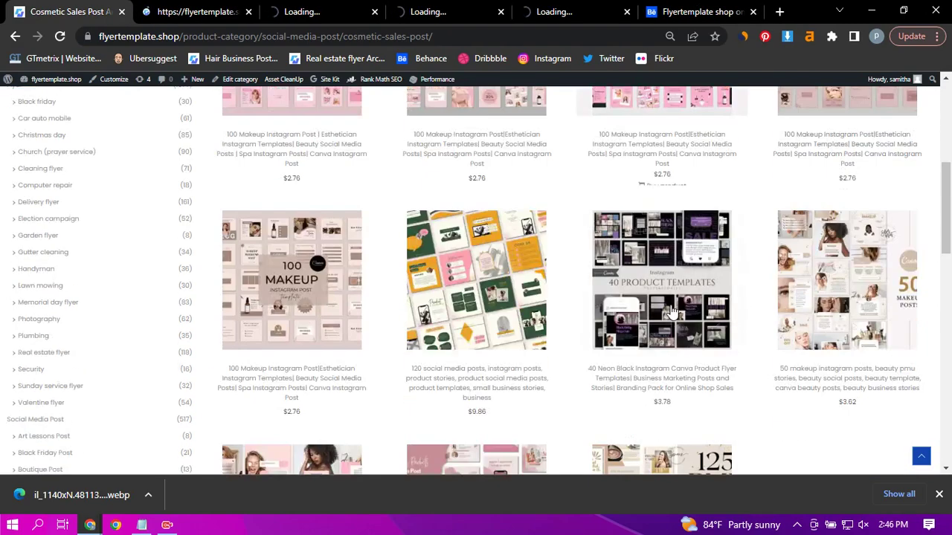
pyautogui.rightClick(328, 374)
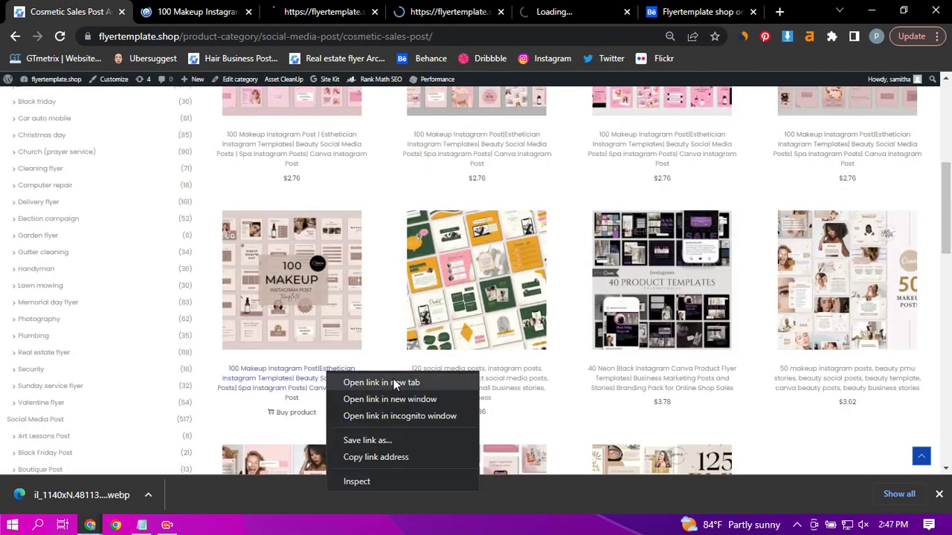
pyautogui.click(394, 382)
pyautogui.rightClick(494, 374)
pyautogui.click(548, 383)
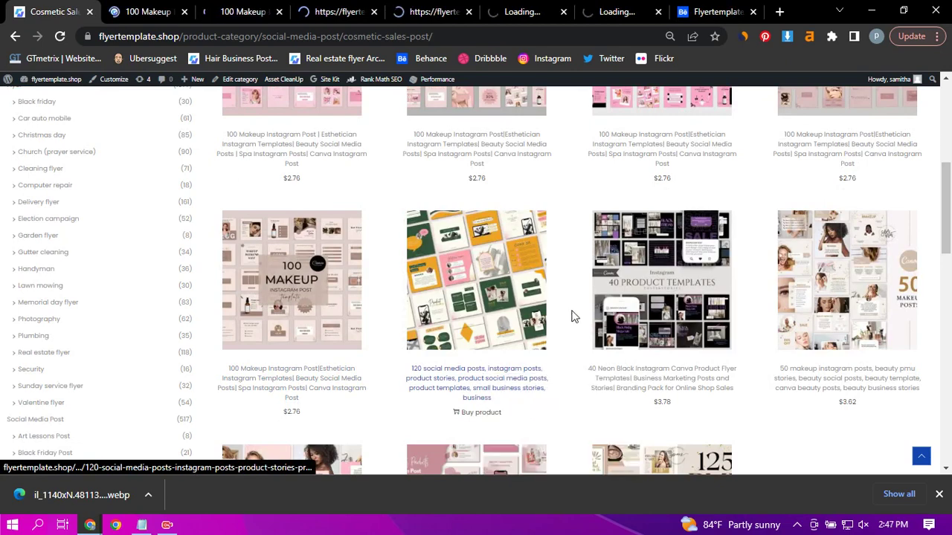
pyautogui.click(605, 7)
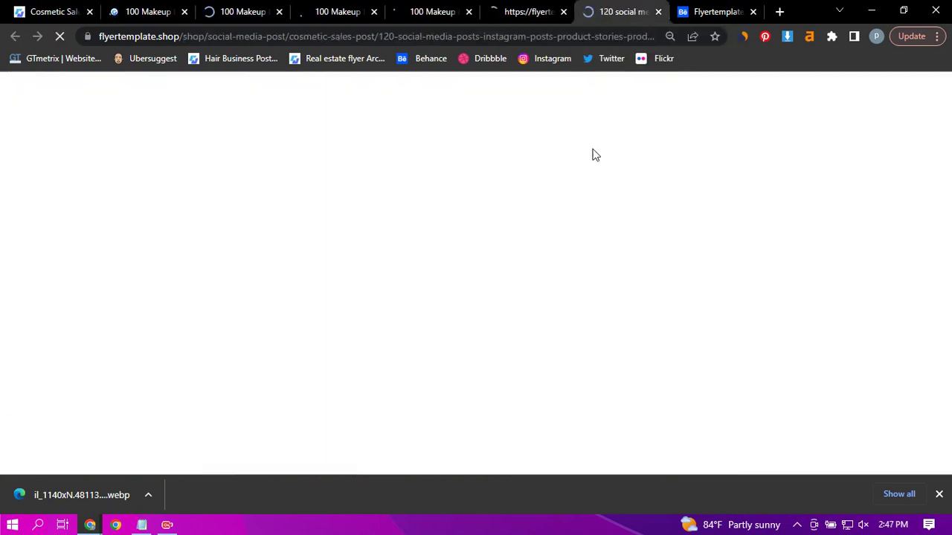
# Load each opened product tab in turn, ending on the $2.76 100 Makeup Instagram Post page
pyautogui.scroll(-2, 529, 344)
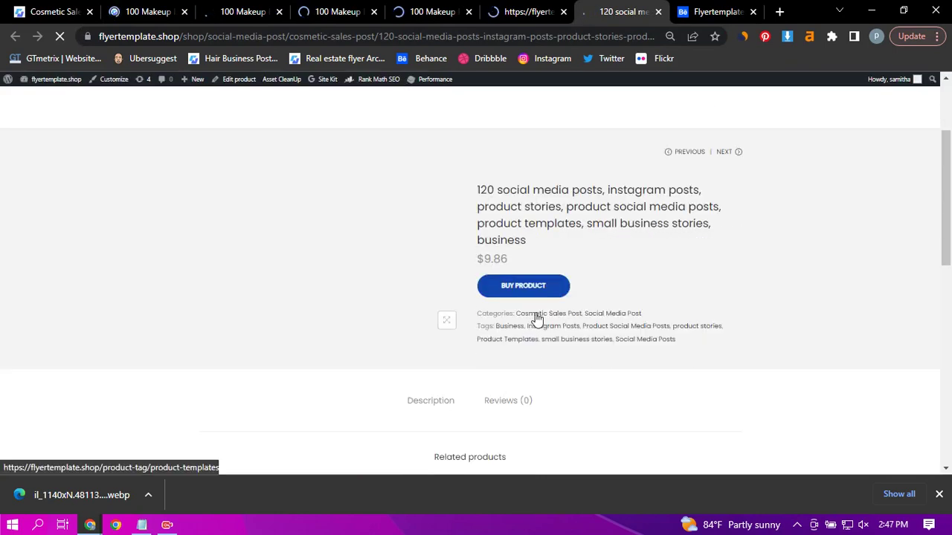
pyautogui.scroll(1, 533, 292)
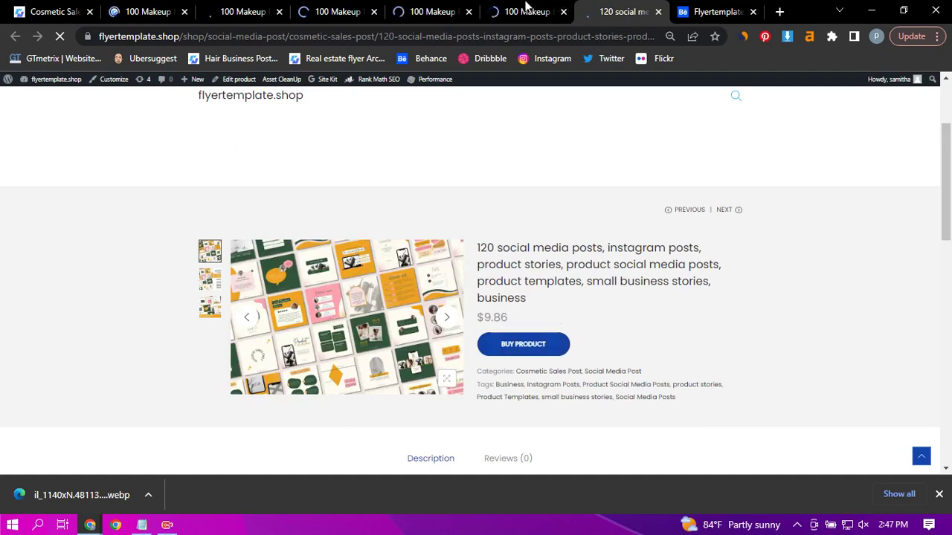
pyautogui.click(524, 8)
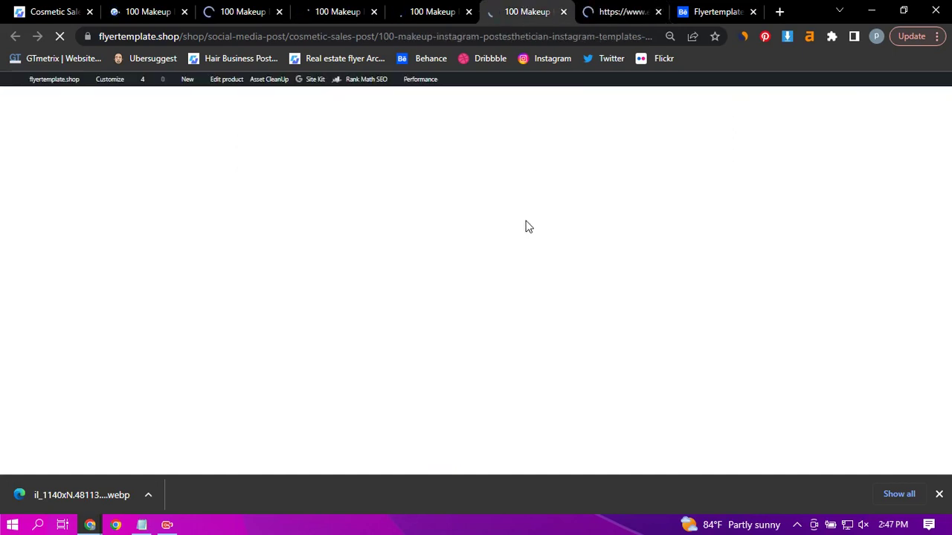
pyautogui.scroll(-2, 523, 355)
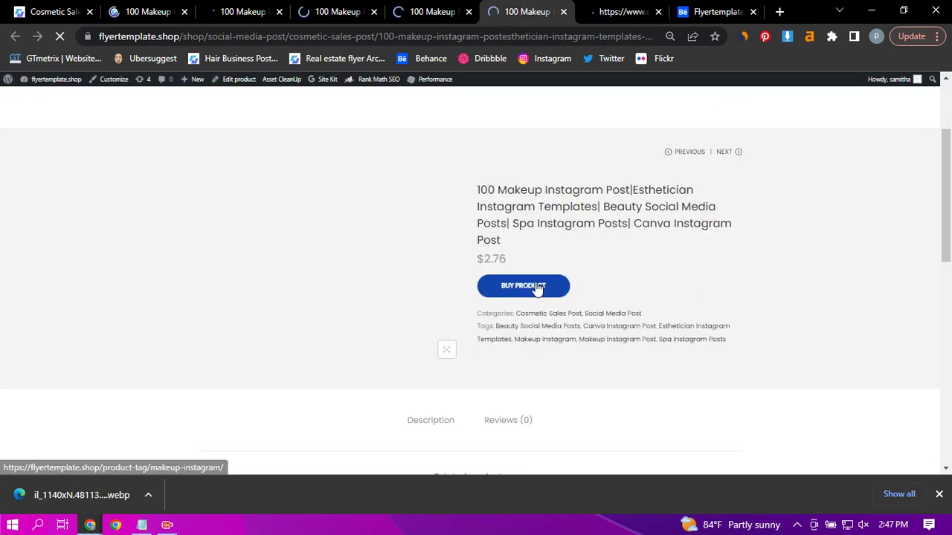
pyautogui.click(414, 7)
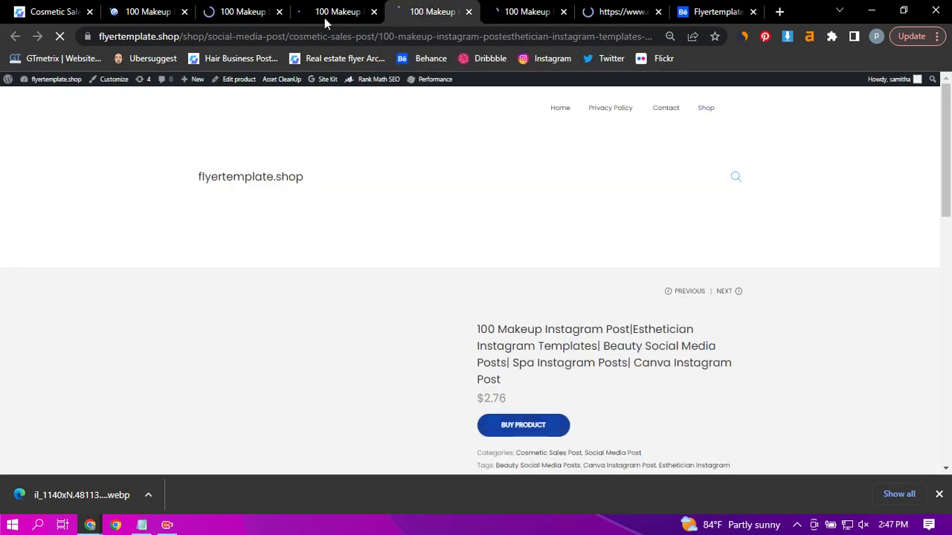
pyautogui.click(260, 11)
pyautogui.click(304, 9)
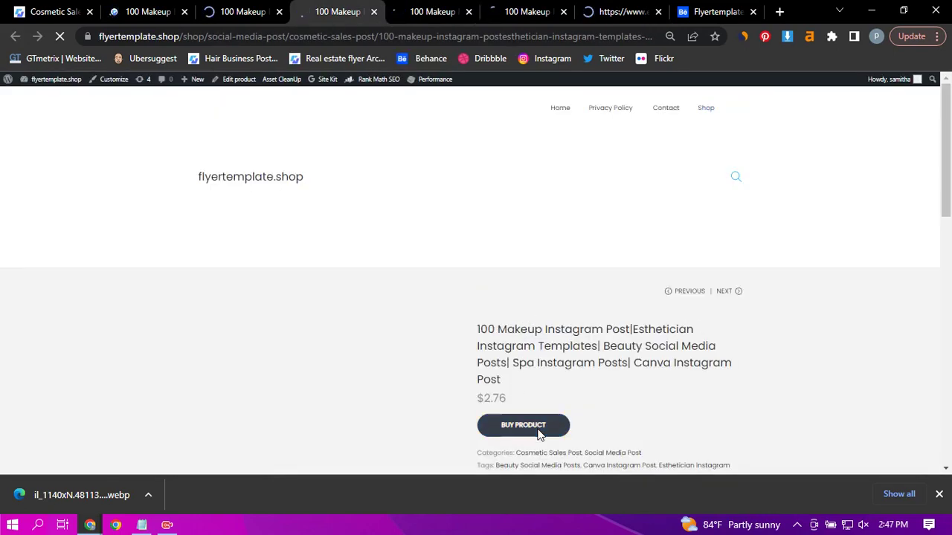
pyautogui.click(259, 9)
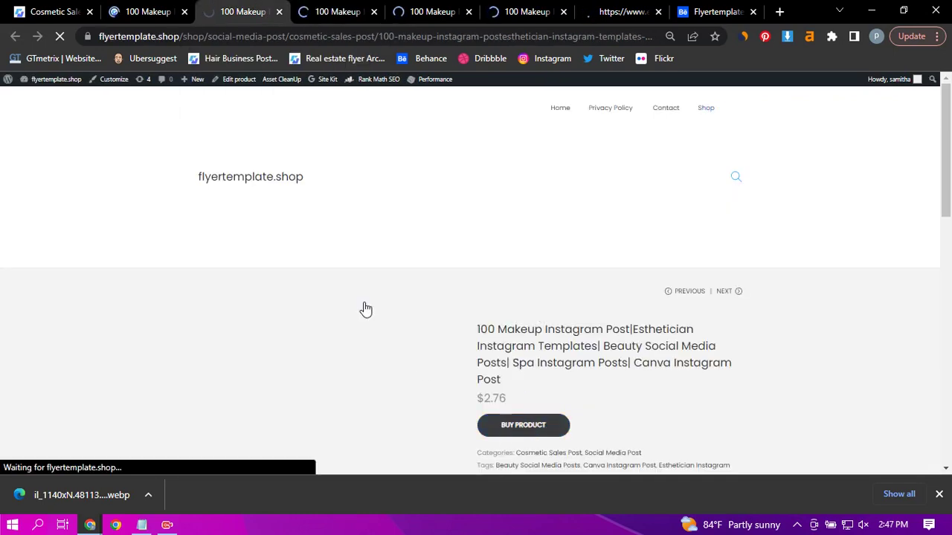
pyautogui.click(153, 9)
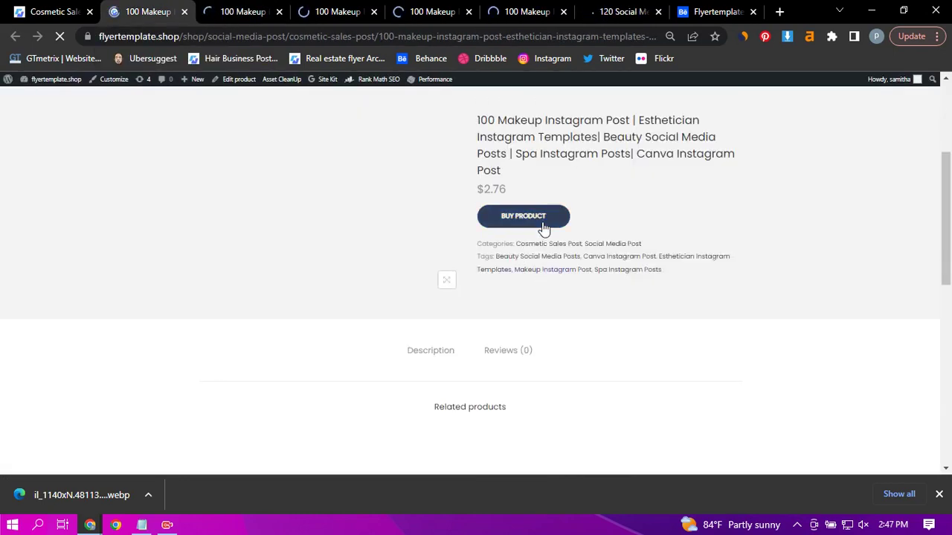
# Open the product's Etsy listing and step through the listing tabs to 120 Social Media Posts
pyautogui.click(542, 222)
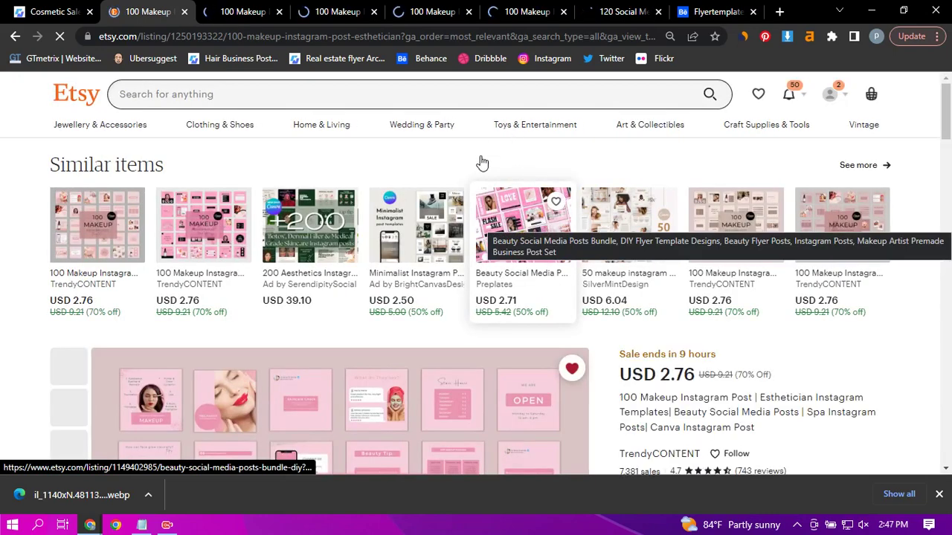
pyautogui.scroll(-2, 480, 164)
pyautogui.click(257, 11)
pyautogui.click(368, 10)
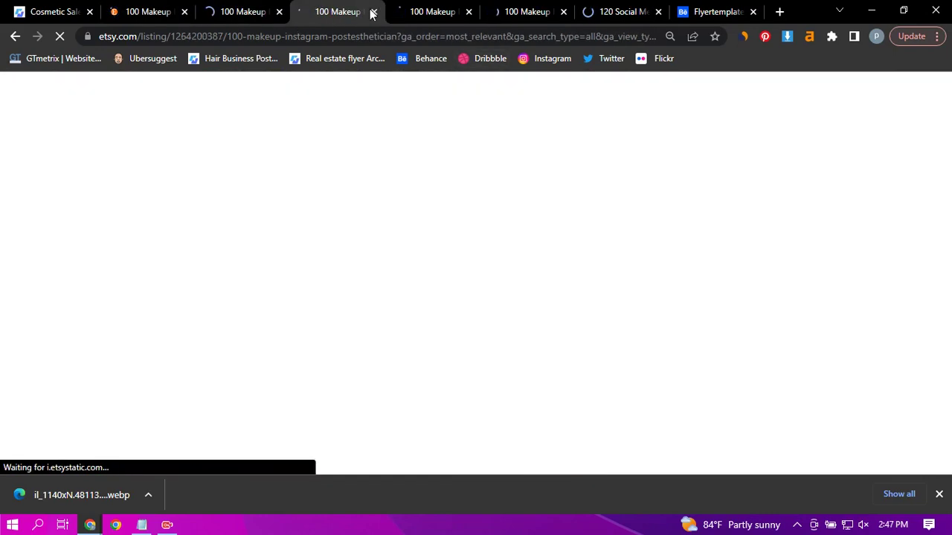
pyautogui.click(448, 9)
pyautogui.click(532, 8)
pyautogui.click(595, 7)
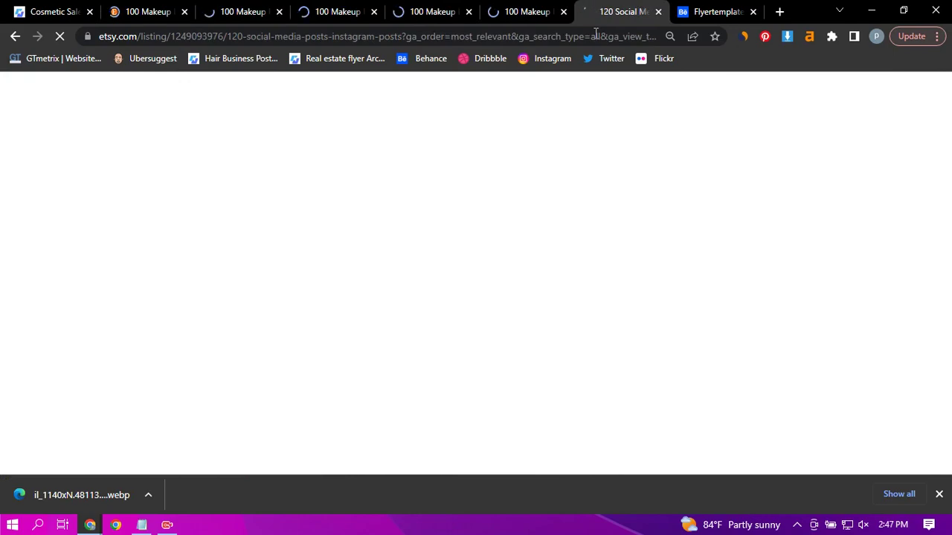
# Scroll a 100 Makeup listing to its preview image, USD 2.76 price and Highlights
pyautogui.scroll(-3, 536, 182)
pyautogui.scroll(-1, 504, 207)
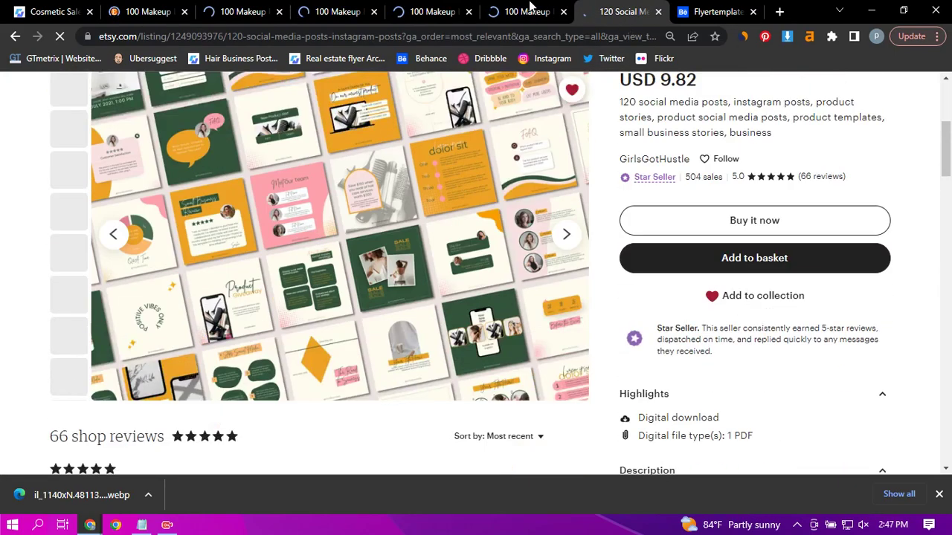
pyautogui.click(529, 9)
pyautogui.click(621, 10)
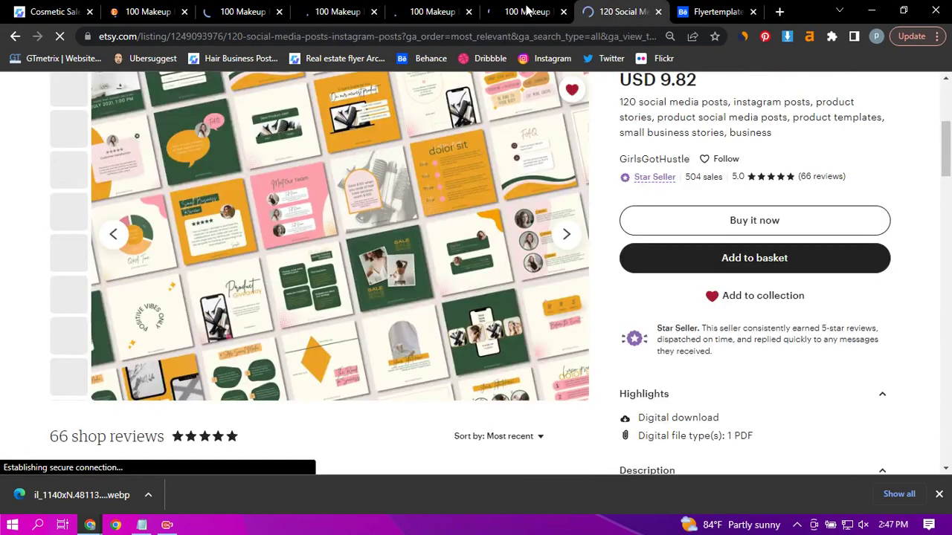
pyautogui.click(525, 10)
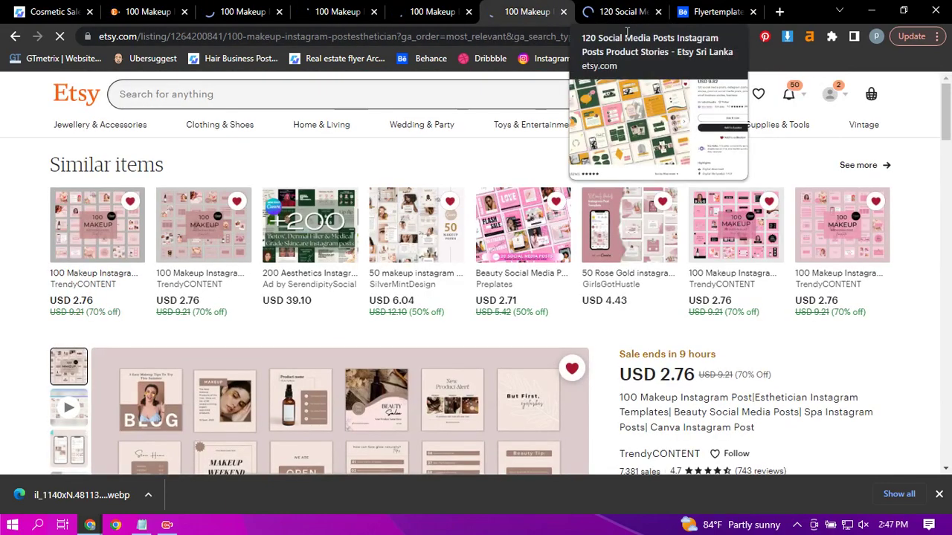
pyautogui.scroll(-2, 614, 269)
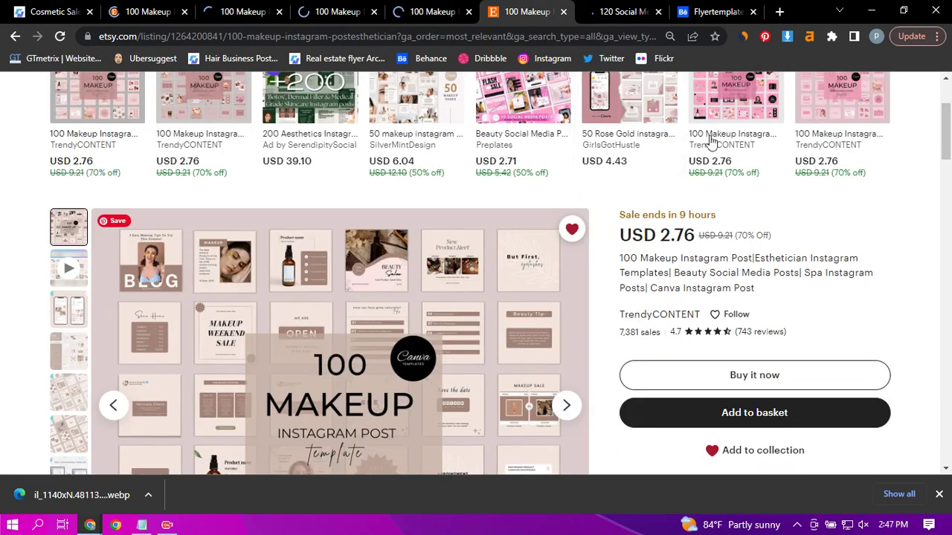
pyautogui.scroll(-2, 710, 141)
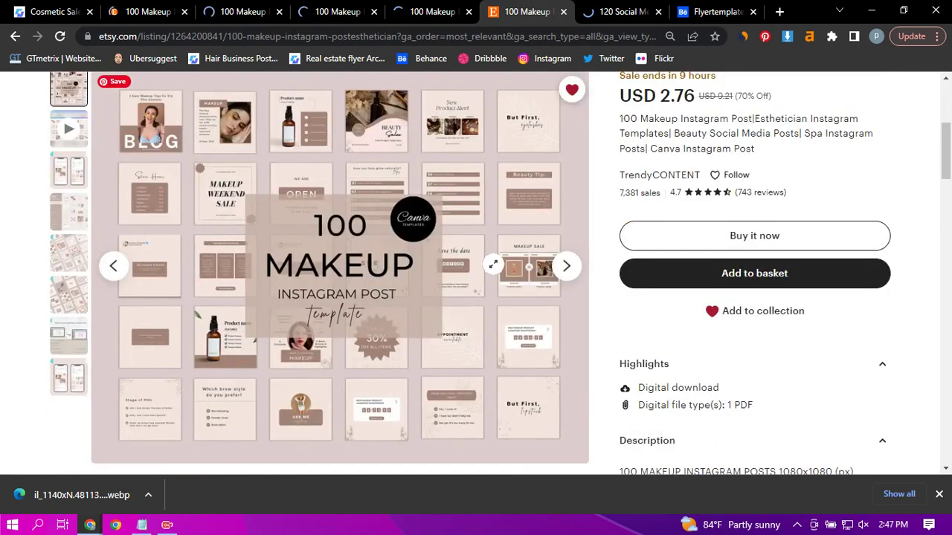
# Download the 100 Makeup preview images from the first two listing tabs with Image Downloader
pyautogui.click(786, 37)
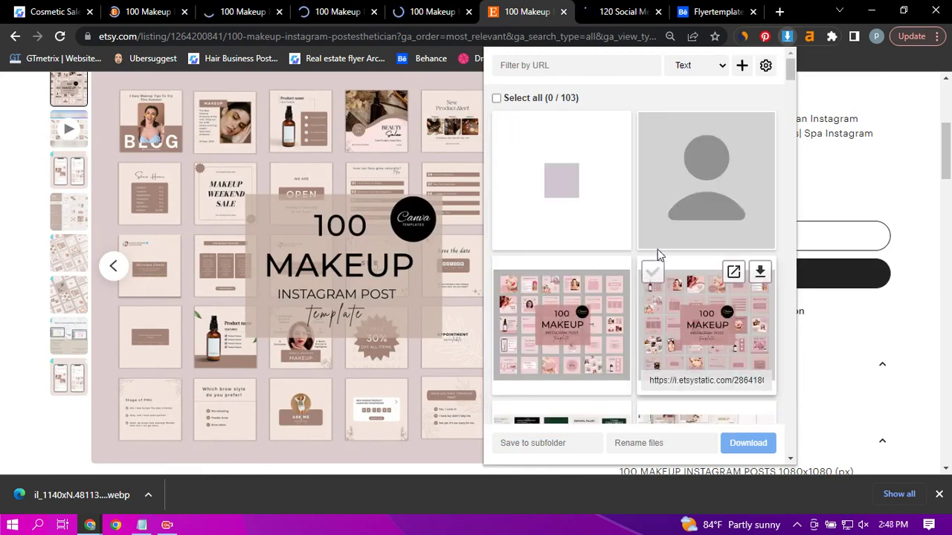
pyautogui.scroll(-2, 658, 253)
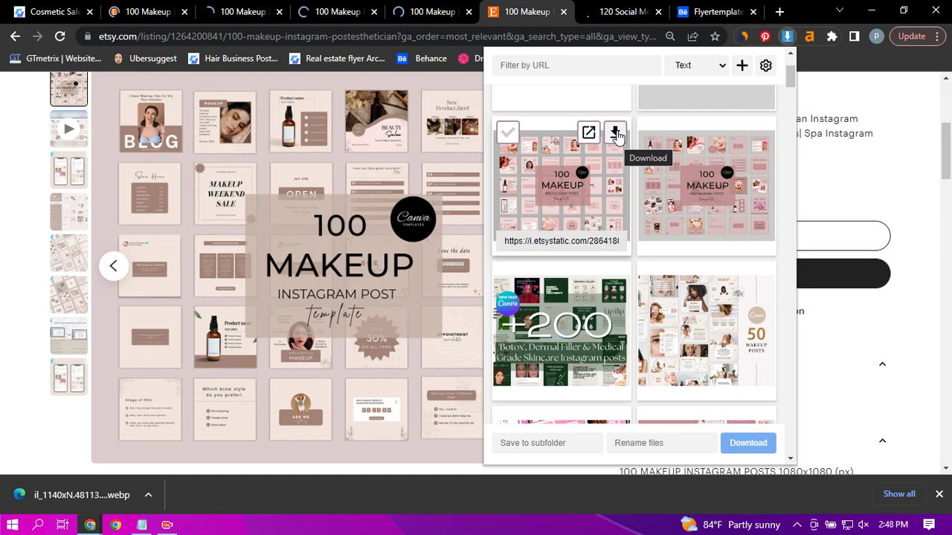
pyautogui.click(616, 134)
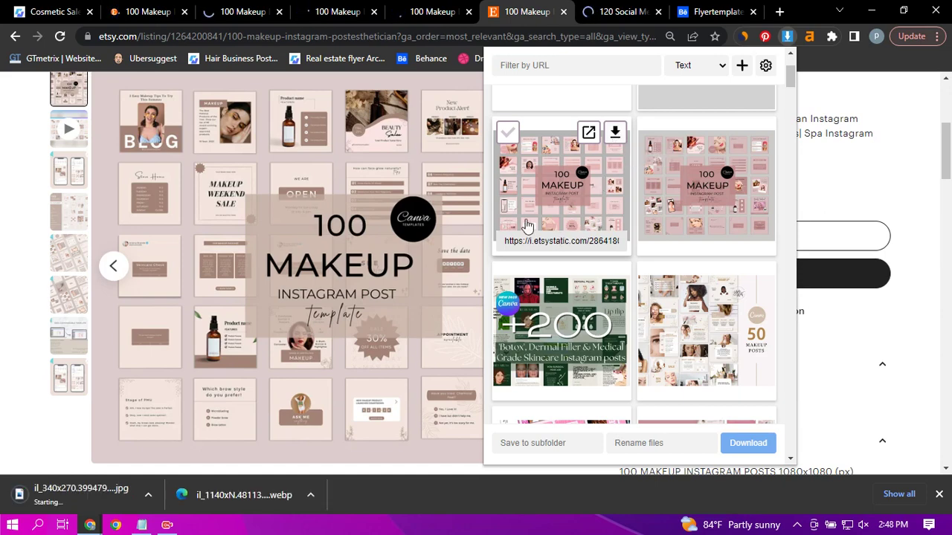
pyautogui.click(477, 8)
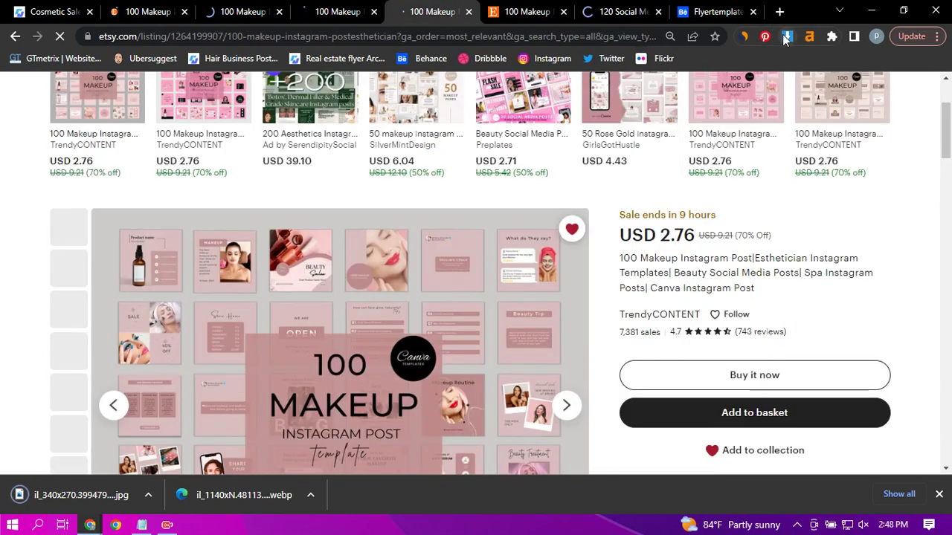
pyautogui.click(785, 39)
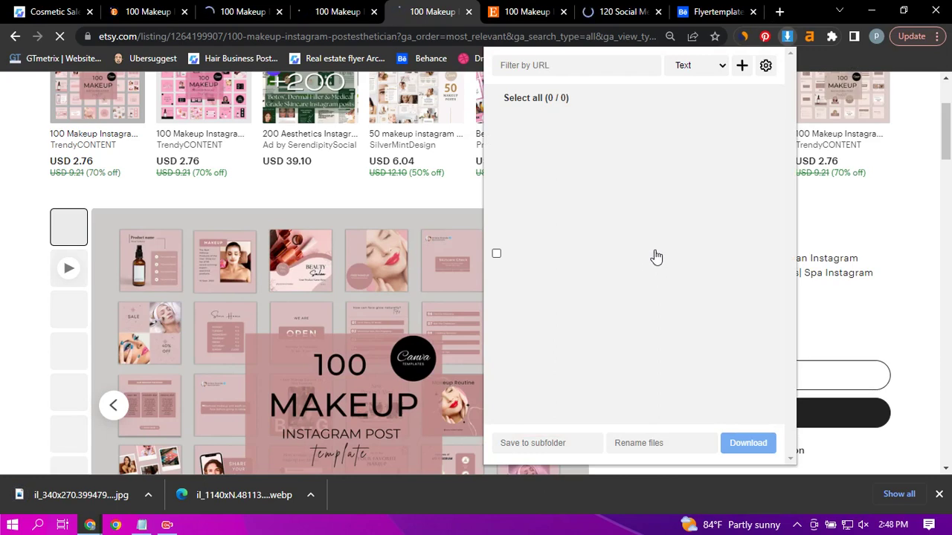
pyautogui.scroll(-1, 640, 267)
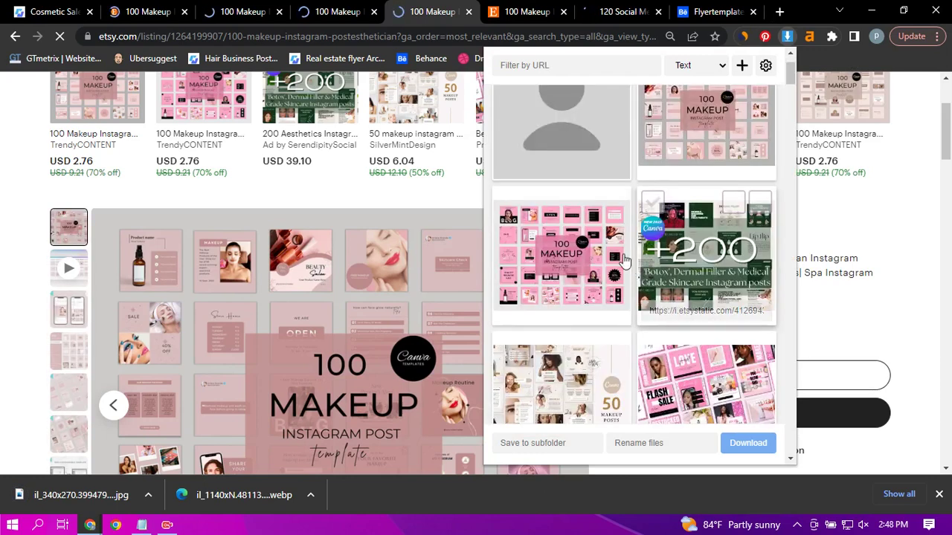
pyautogui.moveTo(615, 217)
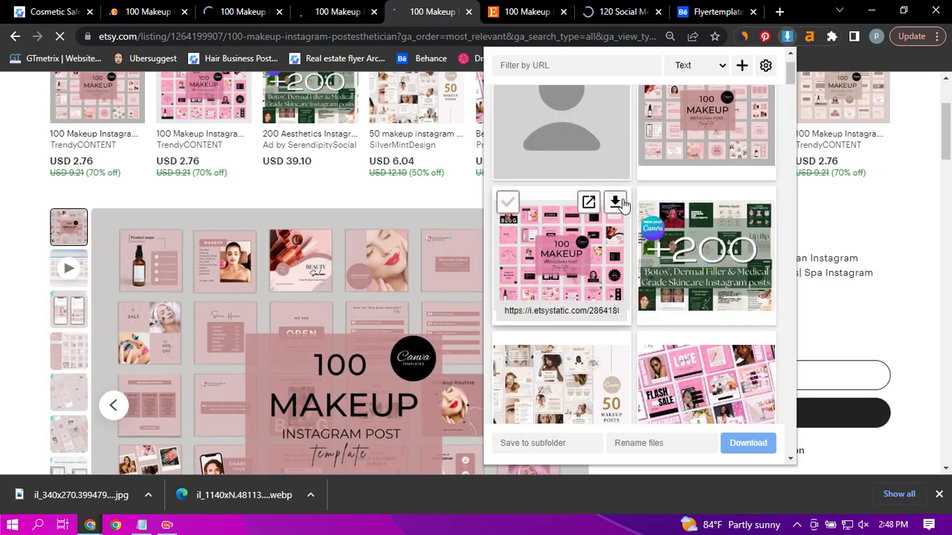
pyautogui.click(623, 205)
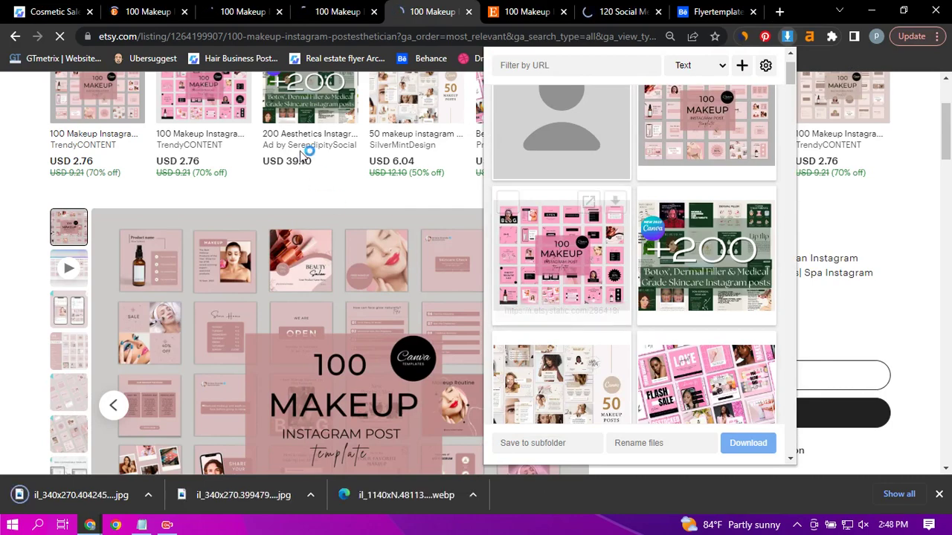
# Download the makeup preview image from another 100 Makeup listing tab
pyautogui.click(333, 11)
pyautogui.scroll(-2, 552, 266)
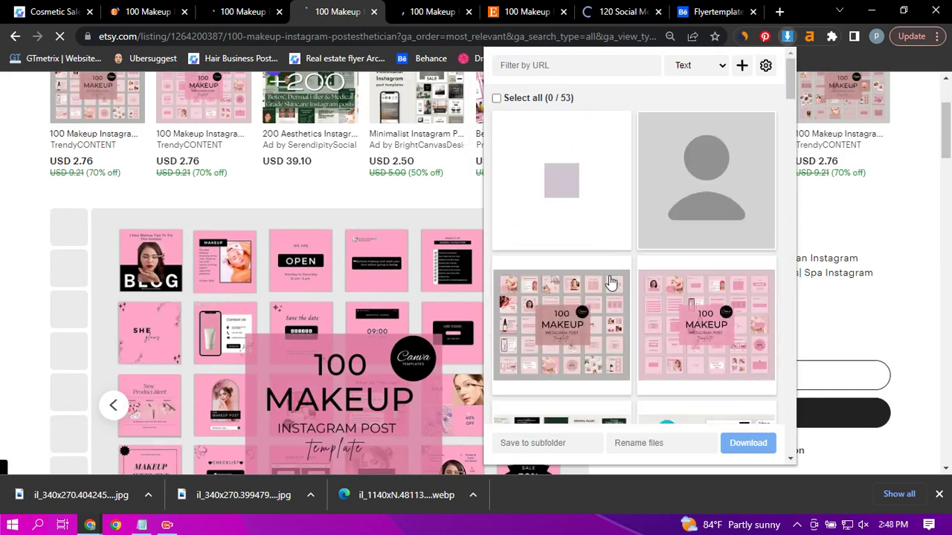
pyautogui.scroll(-1, 610, 283)
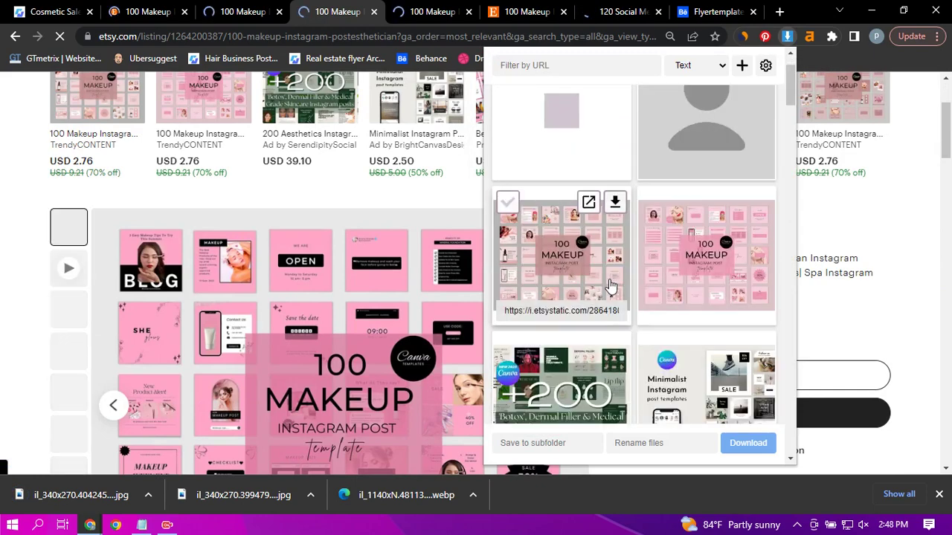
pyautogui.click(617, 203)
# Download the pink 100 Makeup preview from the remaining listing, then show the 120 Social Media listing
pyautogui.click(253, 9)
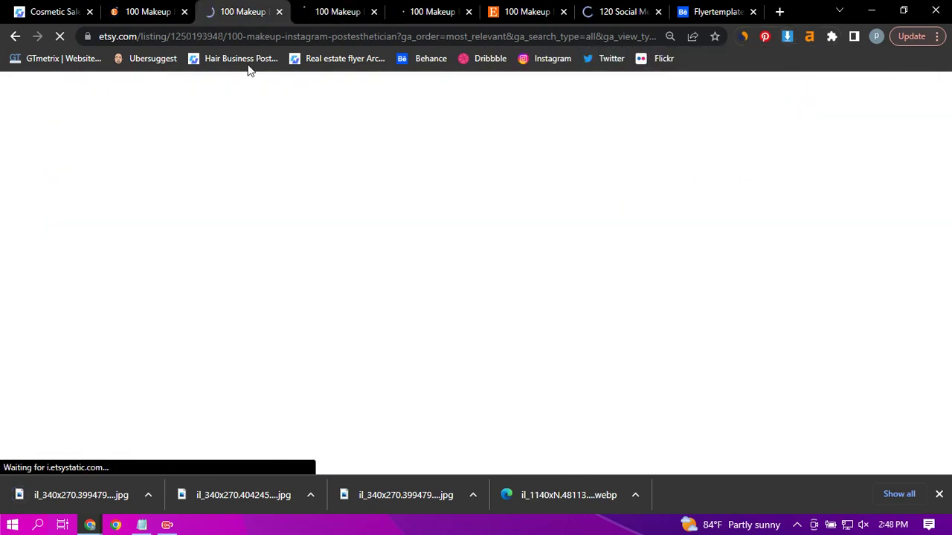
pyautogui.scroll(-2, 652, 278)
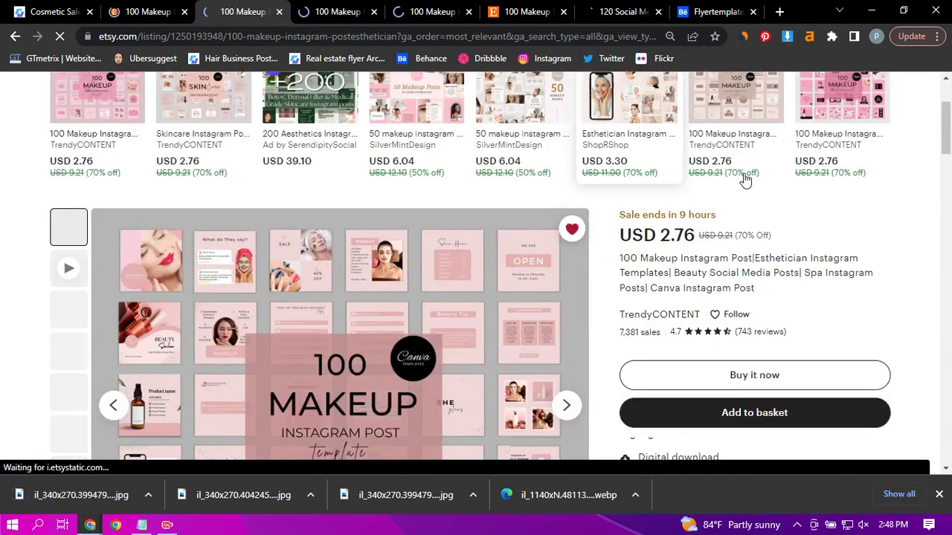
pyautogui.scroll(-2, 743, 178)
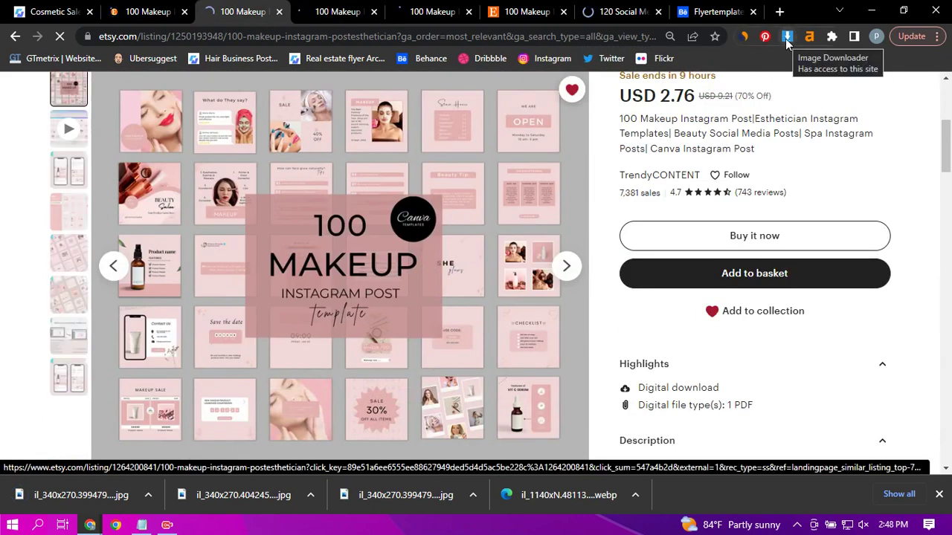
pyautogui.scroll(2, 620, 238)
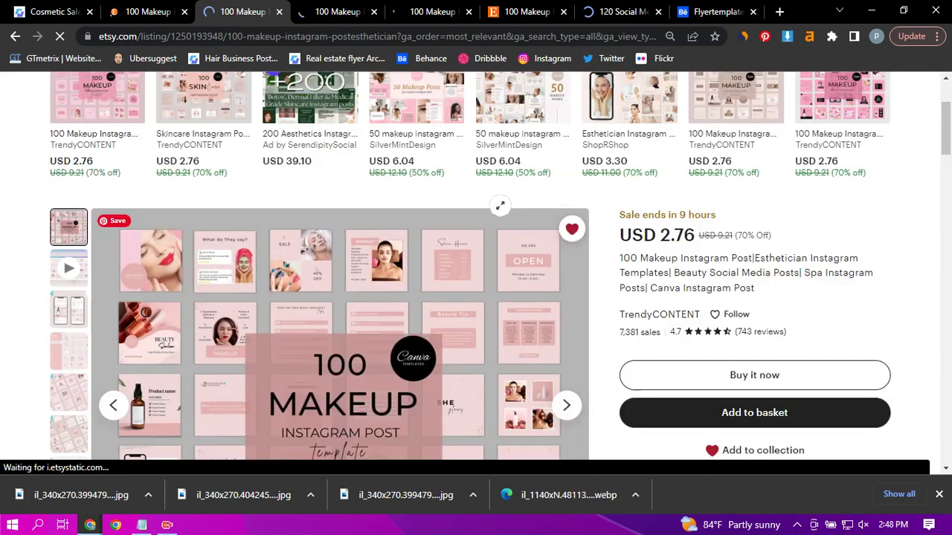
pyautogui.click(437, 14)
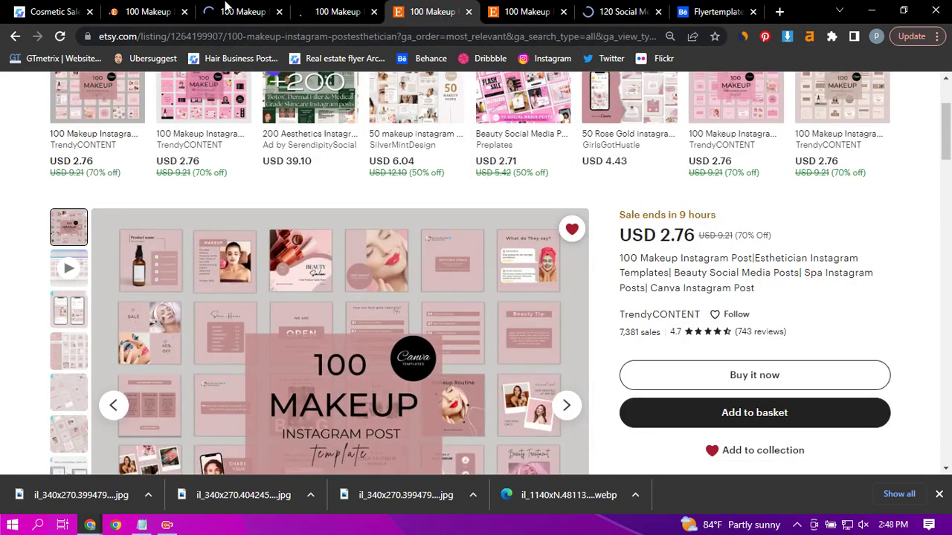
pyautogui.click(128, 9)
pyautogui.click(128, 12)
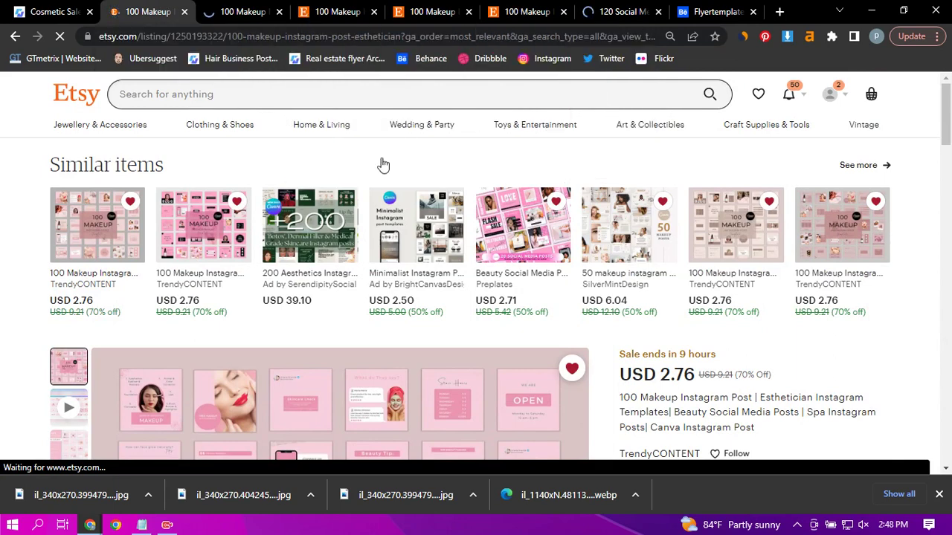
pyautogui.click(787, 38)
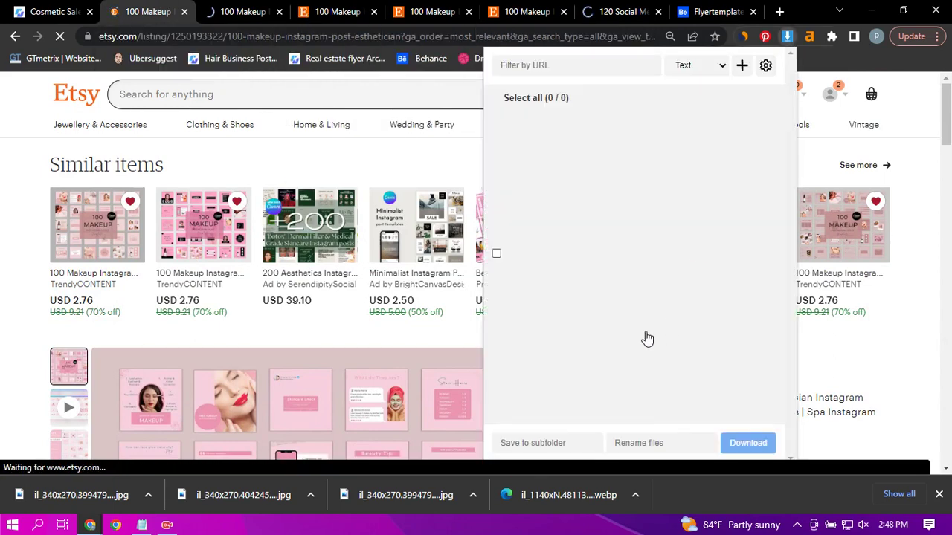
pyautogui.moveTo(614, 286)
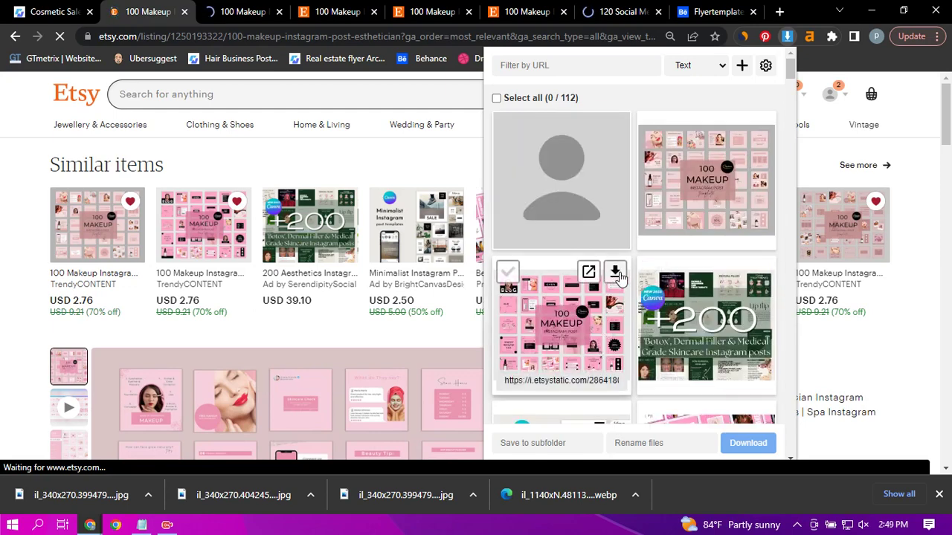
pyautogui.click(616, 274)
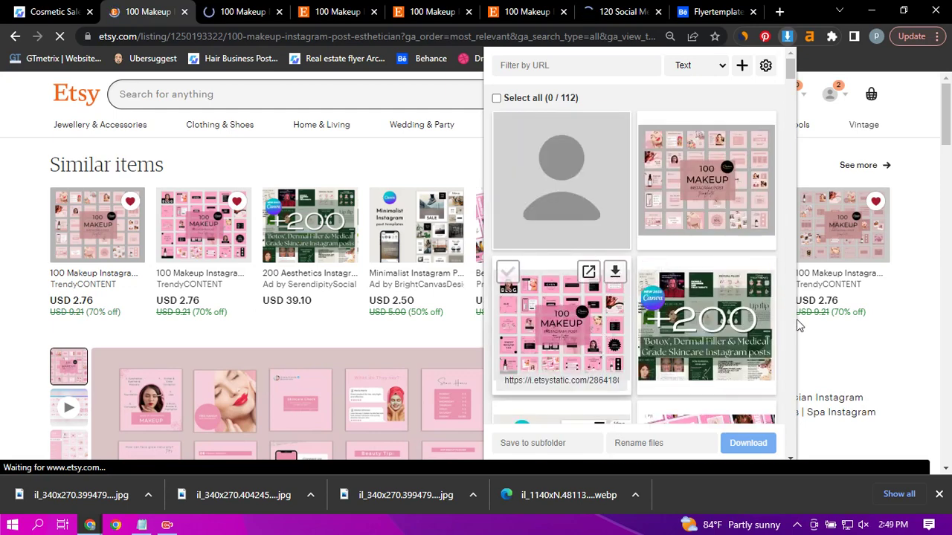
pyautogui.click(645, 7)
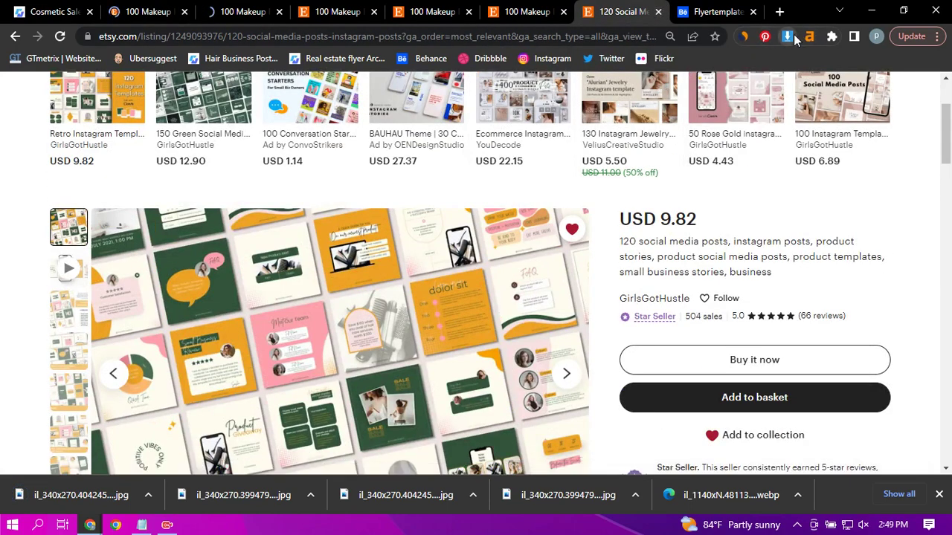
# Download the 120 social media posts listing's green templates preview image with Image Downloader
pyautogui.click(790, 37)
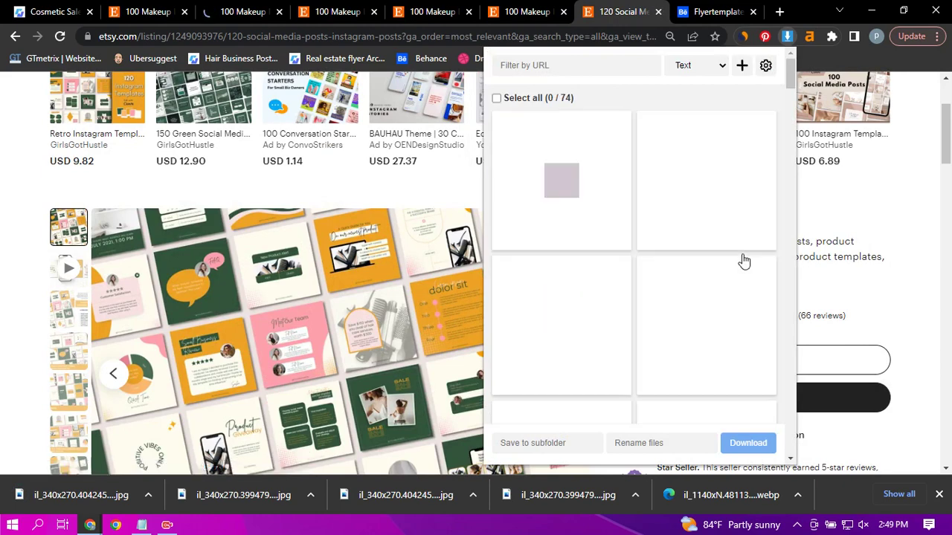
pyautogui.click(760, 275)
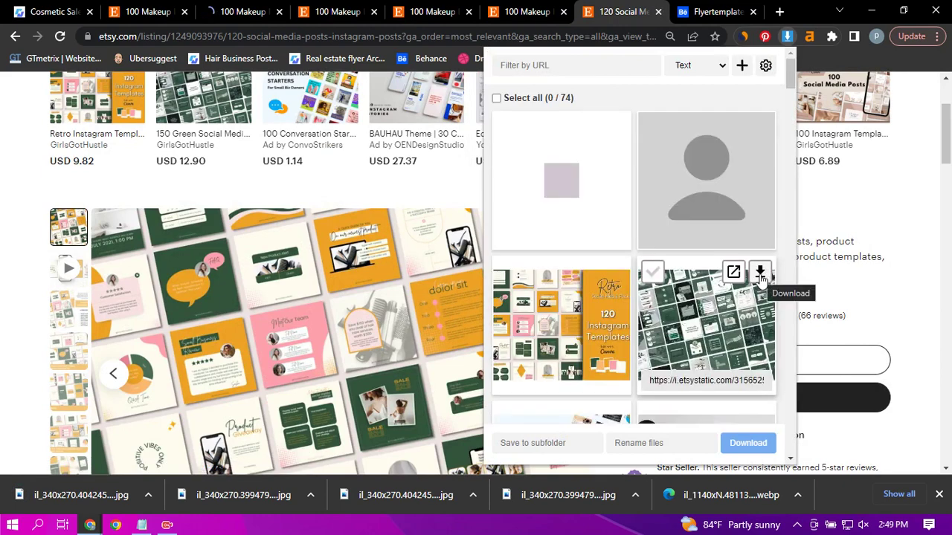
pyautogui.click(855, 284)
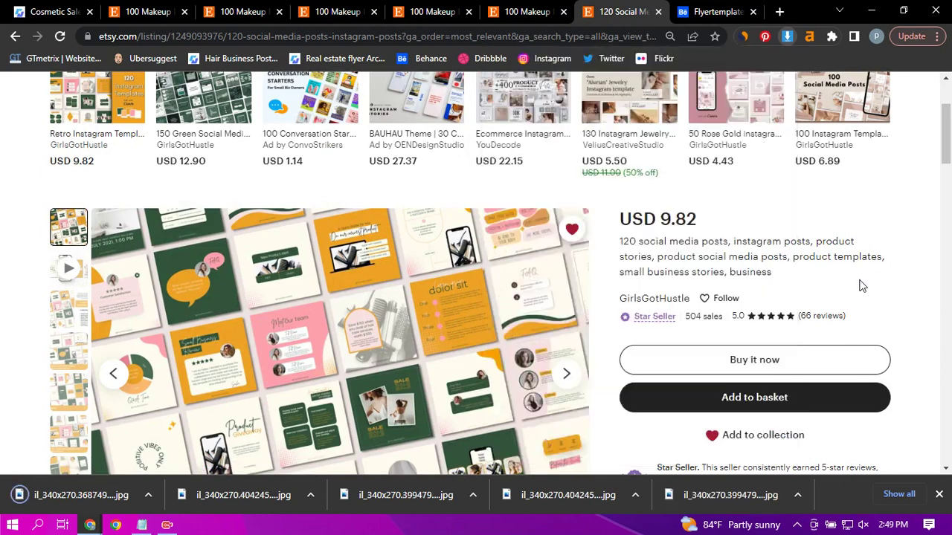
# Select the listing title wording from 'social' to 'business'
pyautogui.moveTo(642, 244)
pyautogui.mouseDown()
pyautogui.moveTo(670, 244)
pyautogui.moveTo(787, 288)
pyautogui.mouseUp()
pyautogui.click(647, 240)
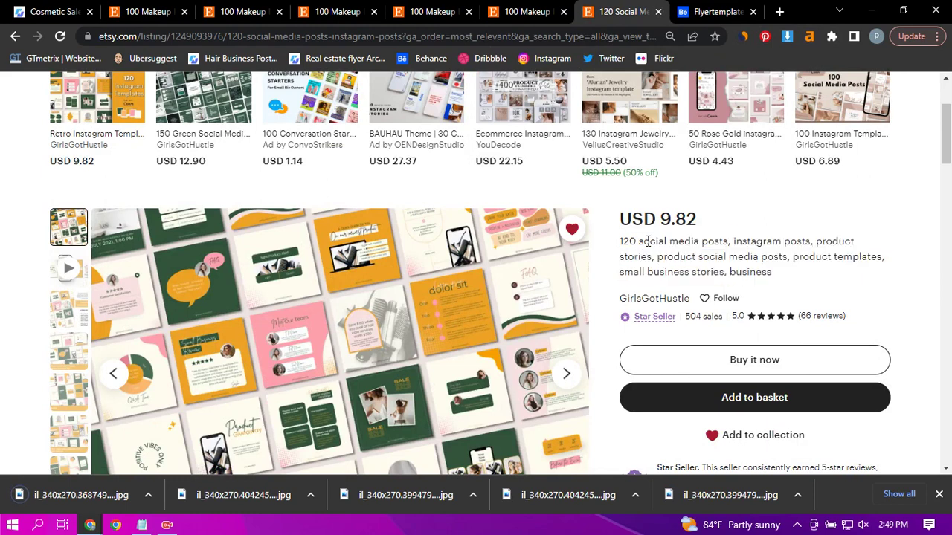
pyautogui.moveTo(638, 241)
pyautogui.mouseDown()
pyautogui.moveTo(781, 298)
pyautogui.moveTo(788, 275)
pyautogui.mouseUp()
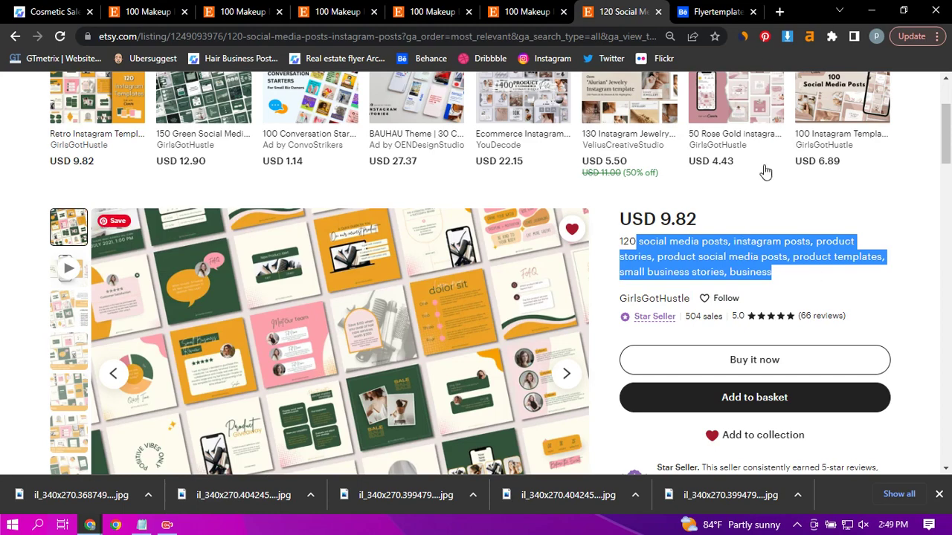
pyautogui.click(724, 9)
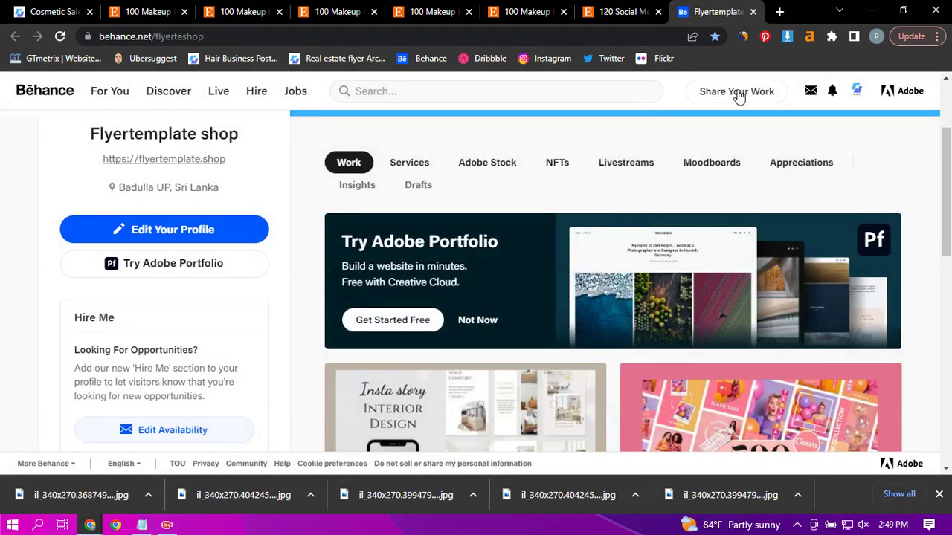
# Start a new Behance project via Share Your Work > Project and choose a text block
pyautogui.click(738, 96)
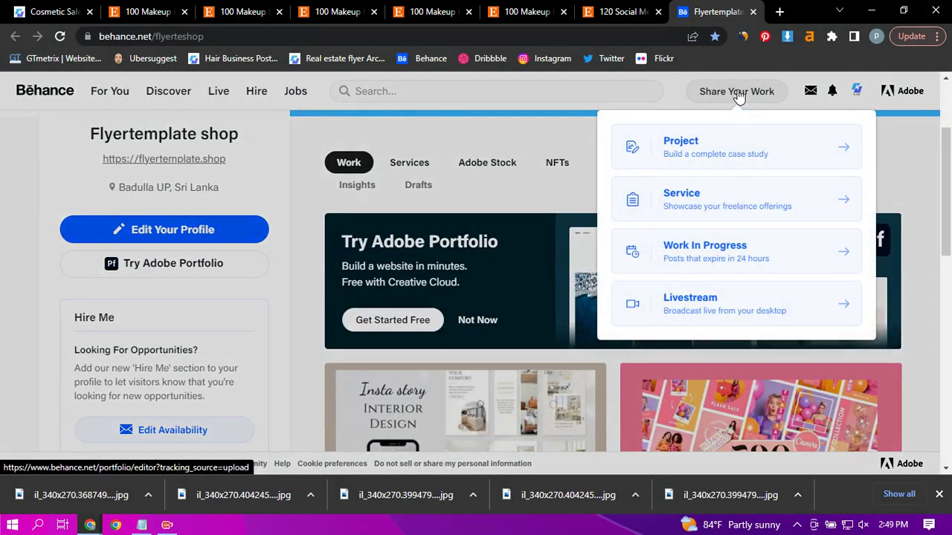
pyautogui.click(738, 153)
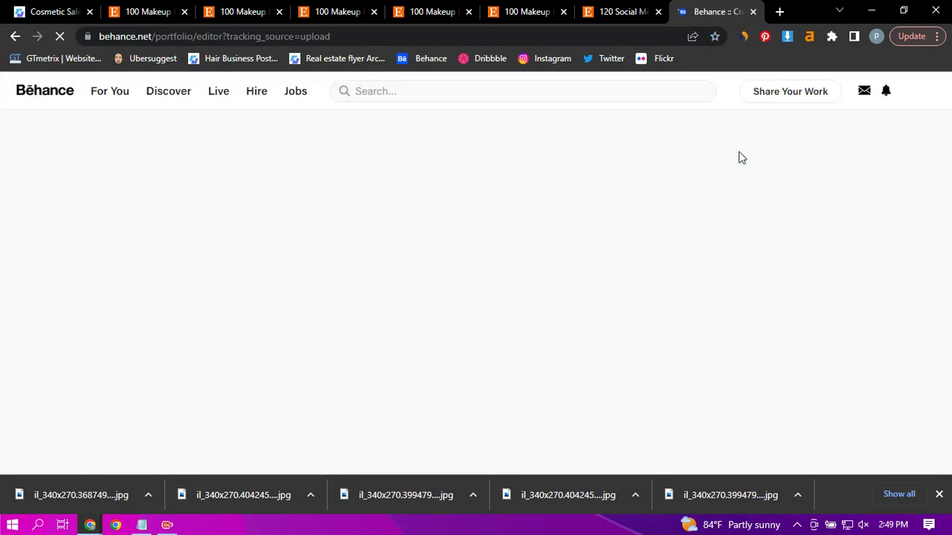
pyautogui.scroll(-2, 309, 310)
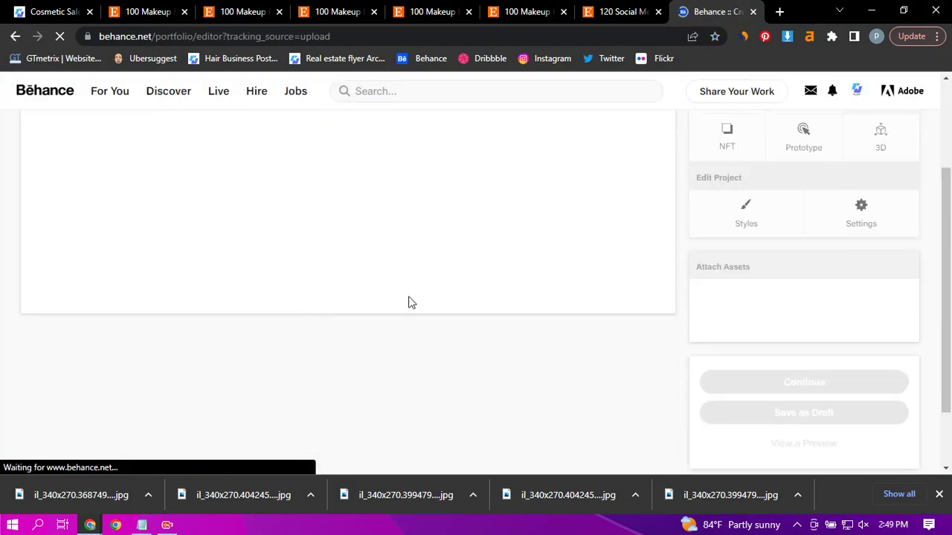
pyautogui.scroll(2, 412, 312)
pyautogui.scroll(-2, 364, 329)
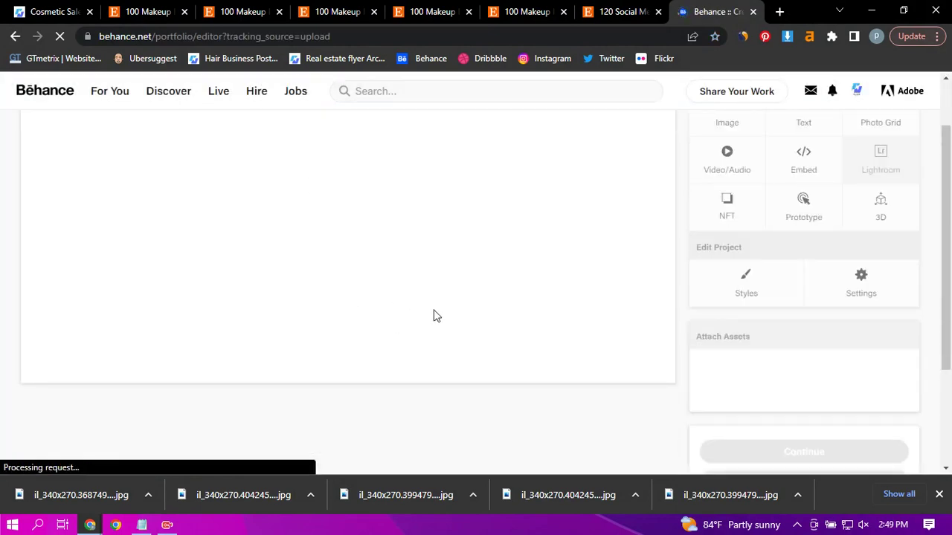
pyautogui.scroll(2, 463, 303)
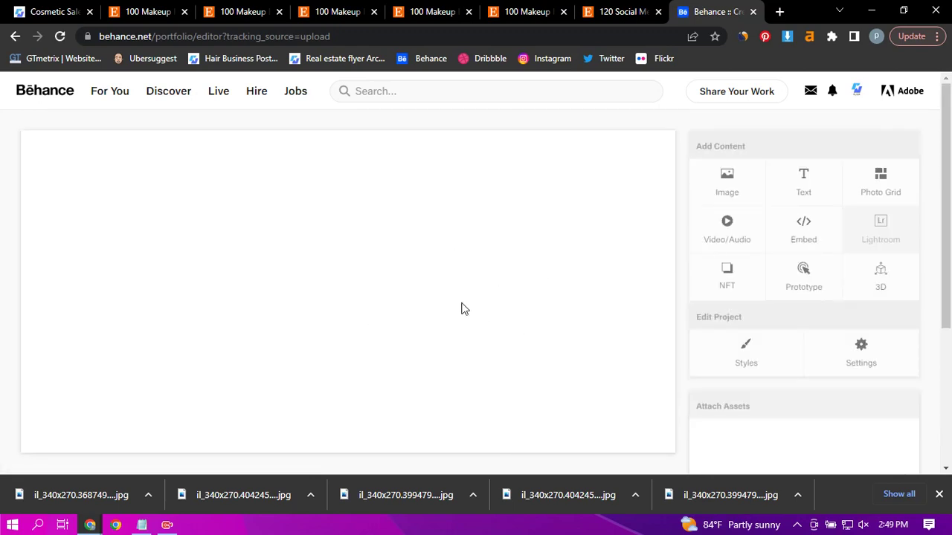
pyautogui.scroll(-2, 460, 306)
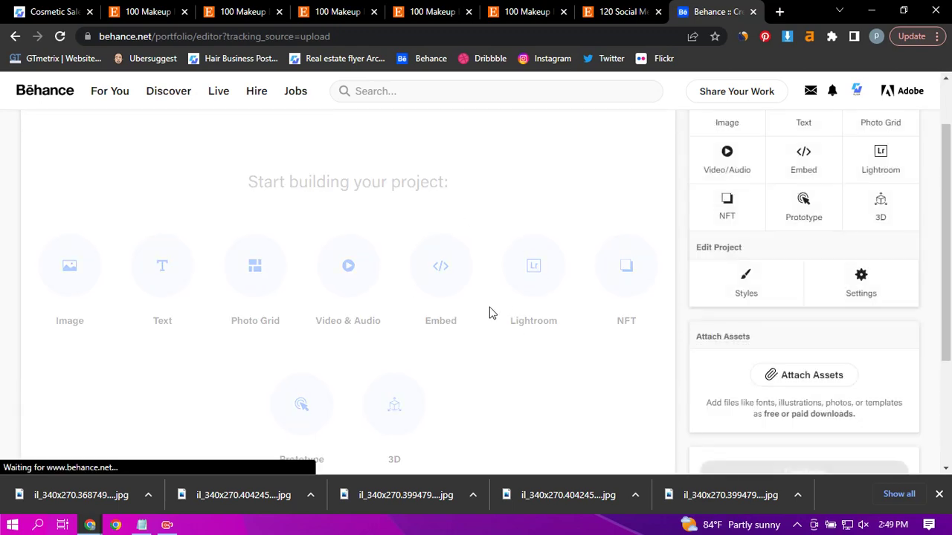
pyautogui.click(176, 275)
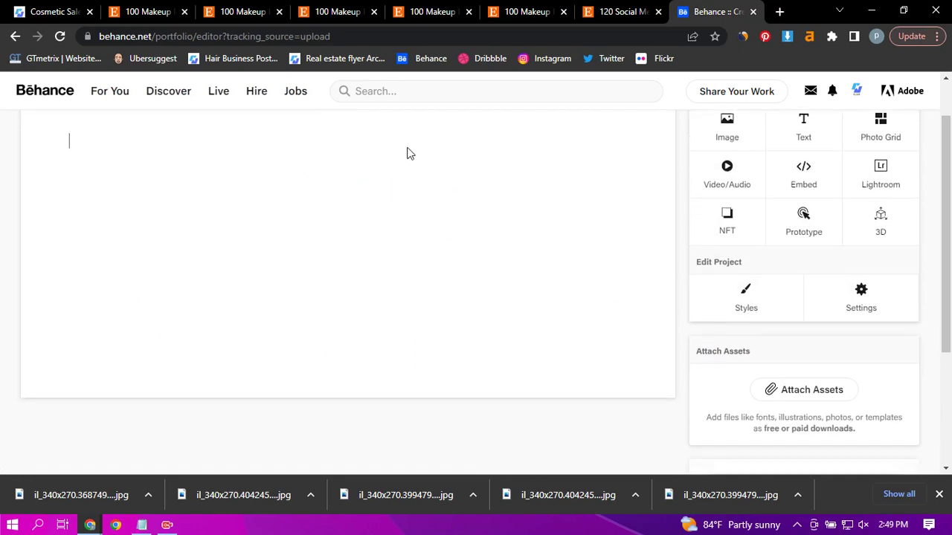
pyautogui.scroll(2, 243, 211)
pyautogui.click(65, 6)
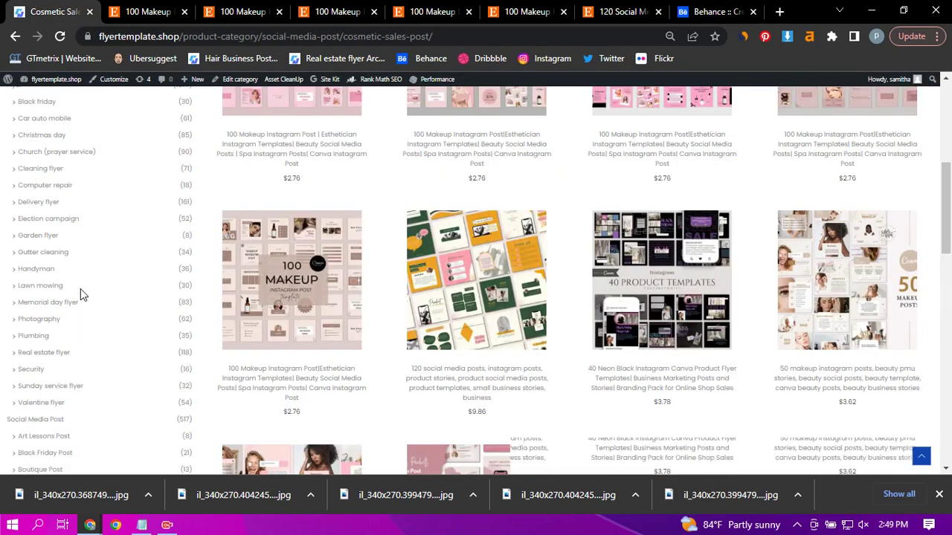
# Copy the 'cosmetic-sales-post' slug from the category page's address bar
pyautogui.scroll(2, 80, 289)
pyautogui.scroll(-10, 89, 315)
pyautogui.scroll(-4, 88, 315)
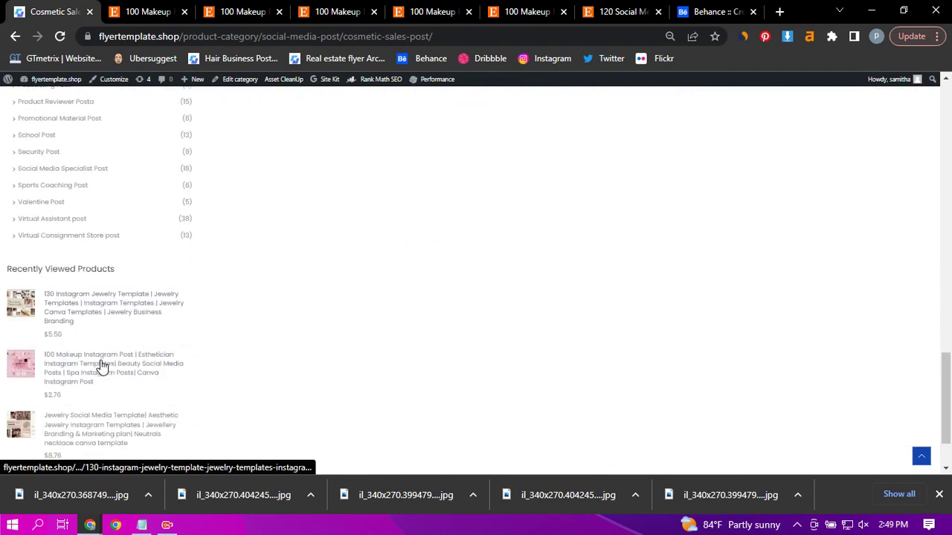
pyautogui.scroll(3, 101, 362)
pyautogui.scroll(2, 89, 252)
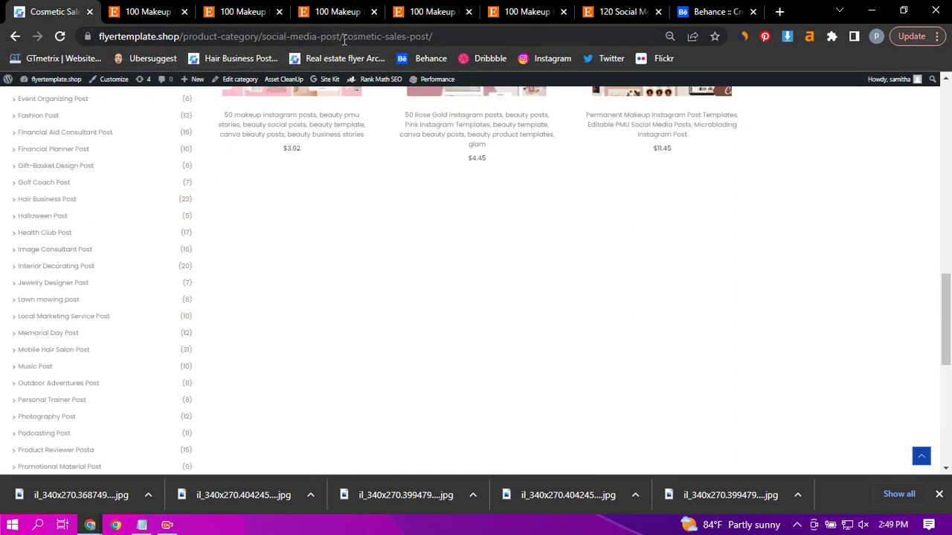
pyautogui.moveTo(344, 40); pyautogui.dragTo(461, 37)
pyautogui.hotkey('ctrl', 'c')
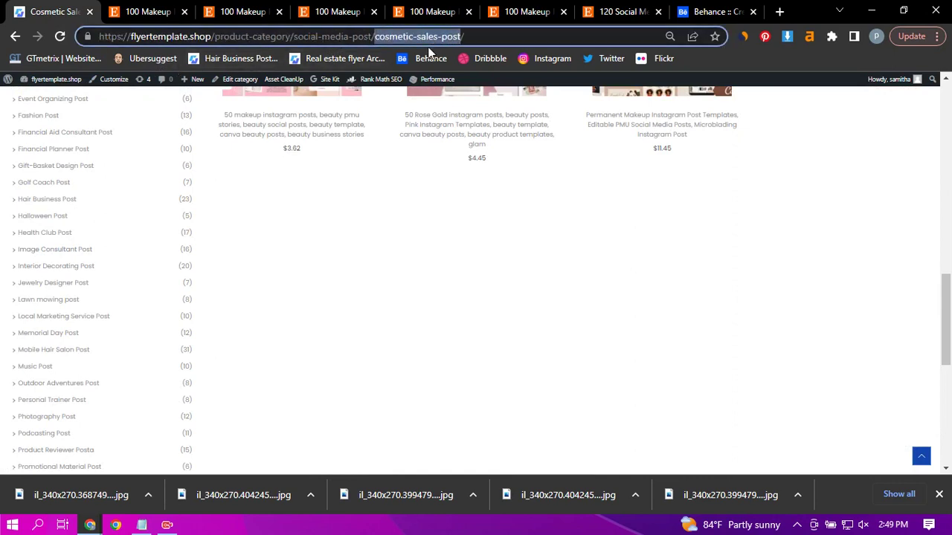
pyautogui.click(710, 11)
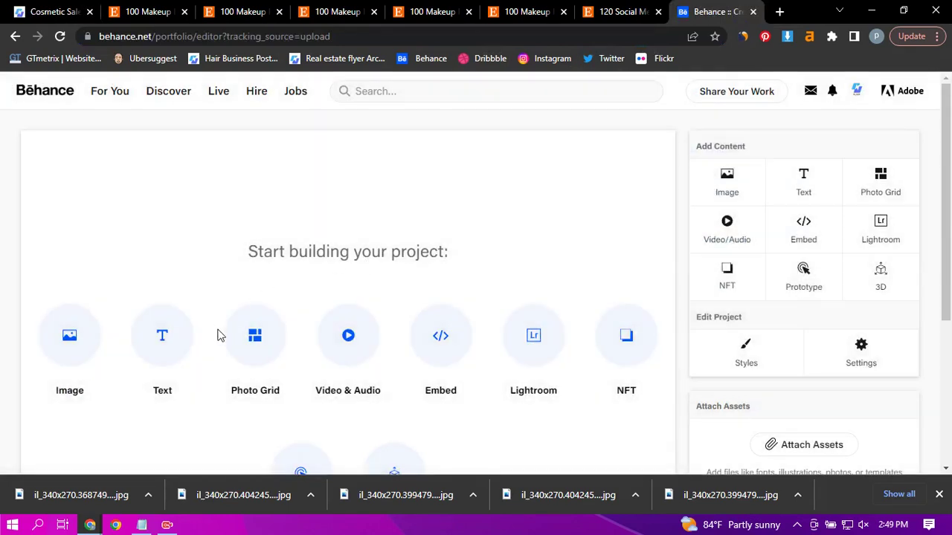
# Add a text block with the pasted slug, edited to read 'Cosmetic Sales Post'
pyautogui.click(162, 335)
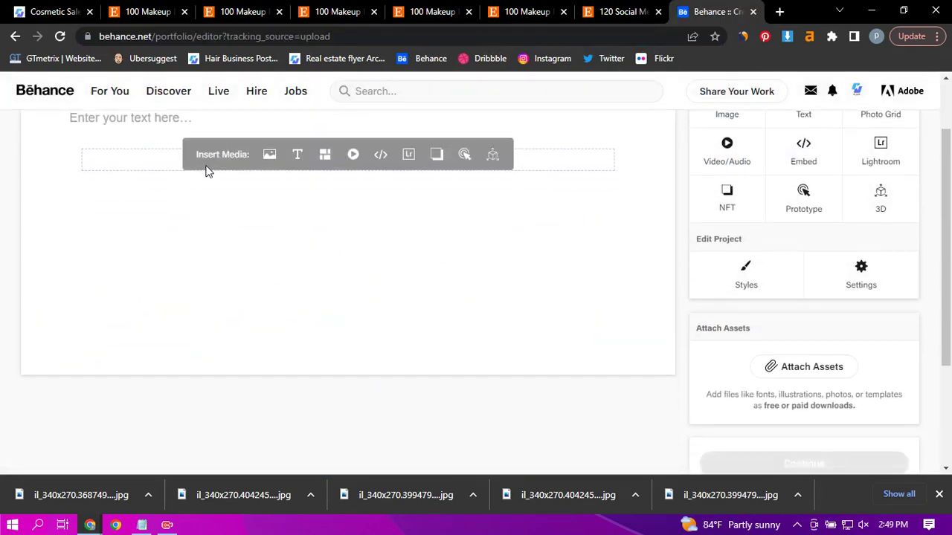
pyautogui.hotkey('ctrl', 'v')
pyautogui.scroll(1, 208, 171)
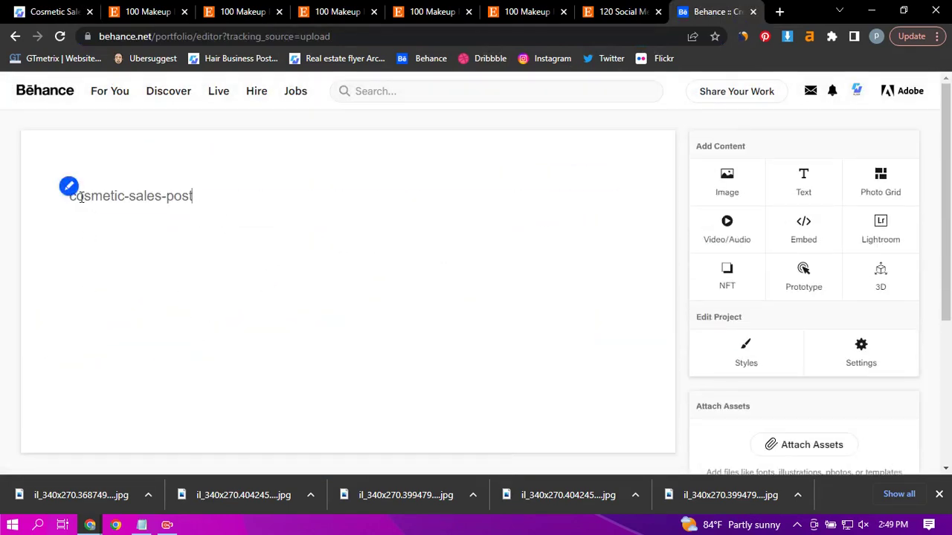
pyautogui.press('Delete')
pyautogui.write('C')
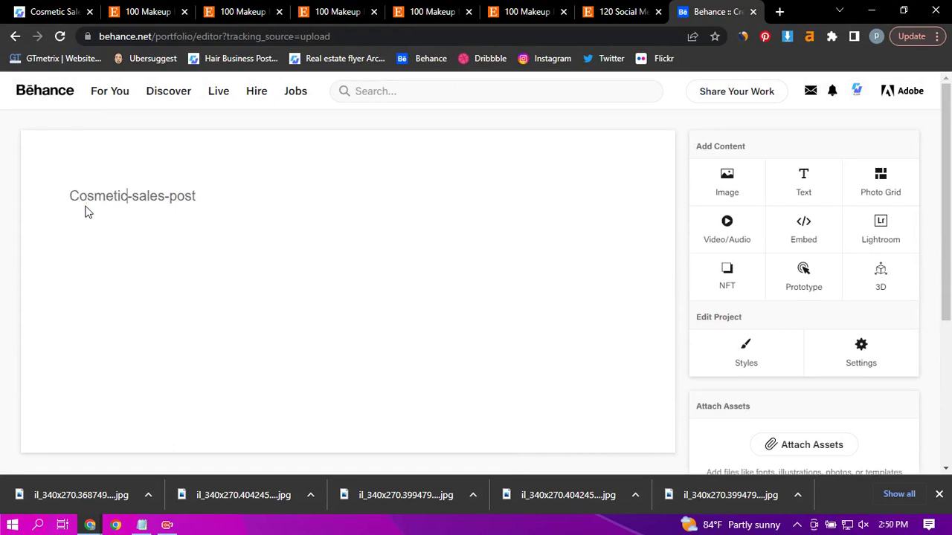
pyautogui.press('BackSpace')
pyautogui.press('Delete')
pyautogui.write('S')
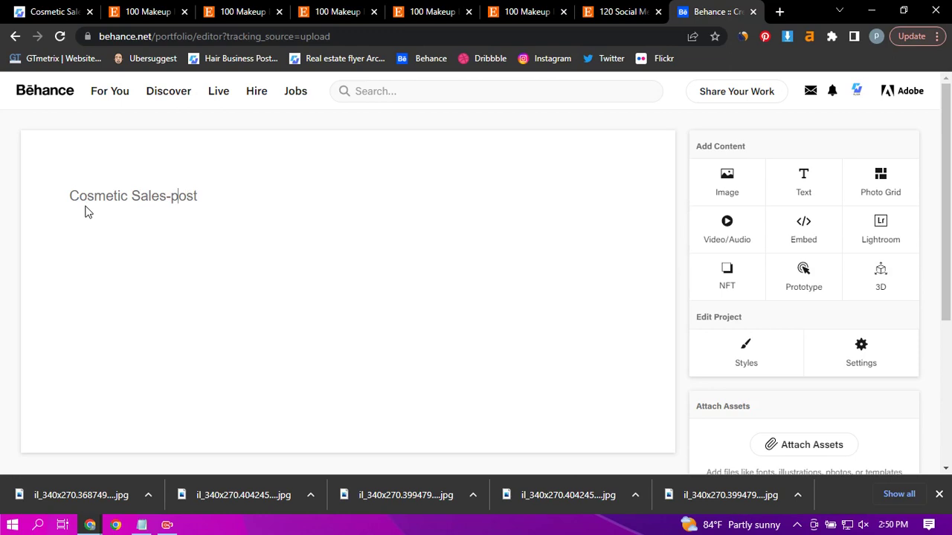
pyautogui.press('BackSpace')
pyautogui.press('BackSpace')
pyautogui.write('P')
pyautogui.moveTo(186, 238)
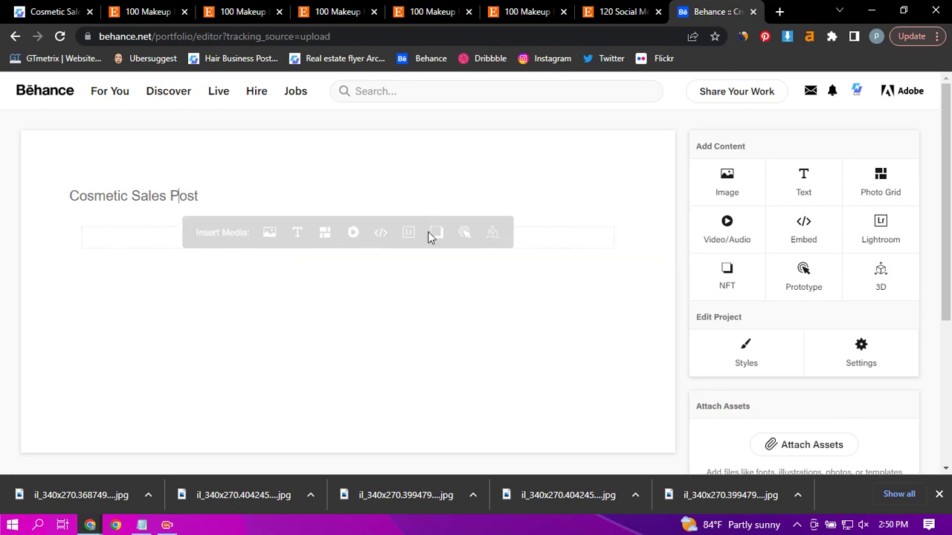
# Upload the five il_340x270 template images from Downloads beneath the title
pyautogui.click(271, 235)
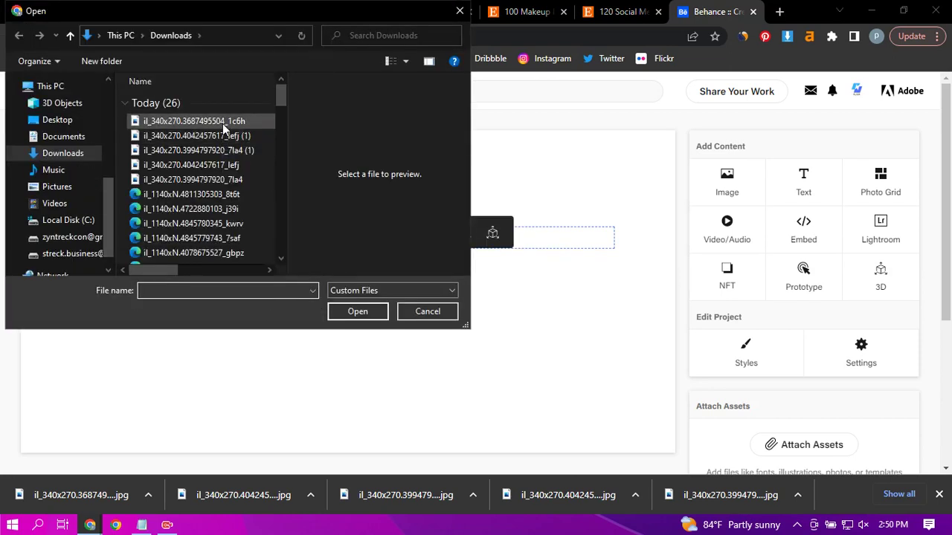
pyautogui.click(223, 125)
pyautogui.keyDown('shift'); pyautogui.click(234, 150); pyautogui.keyUp('shift')
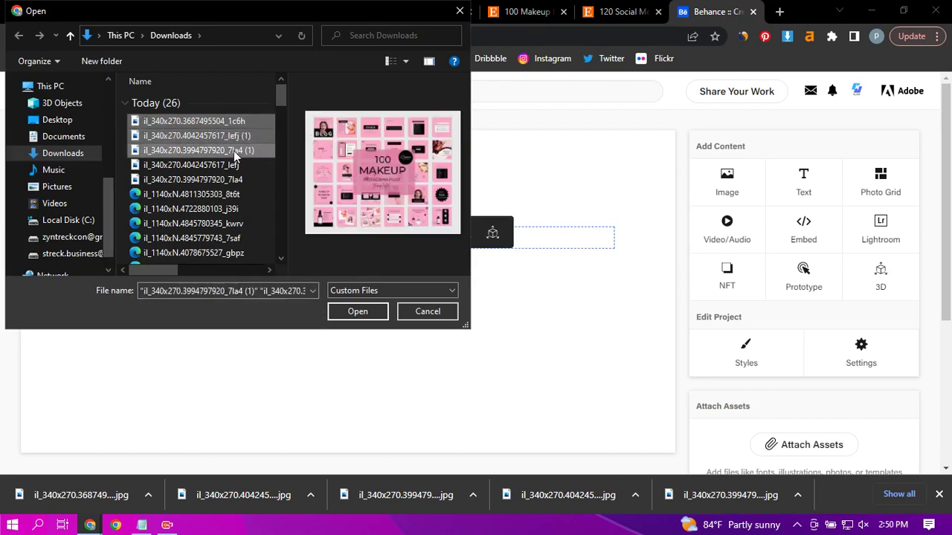
pyautogui.keyDown('shift'); pyautogui.click(239, 165); pyautogui.keyUp('shift')
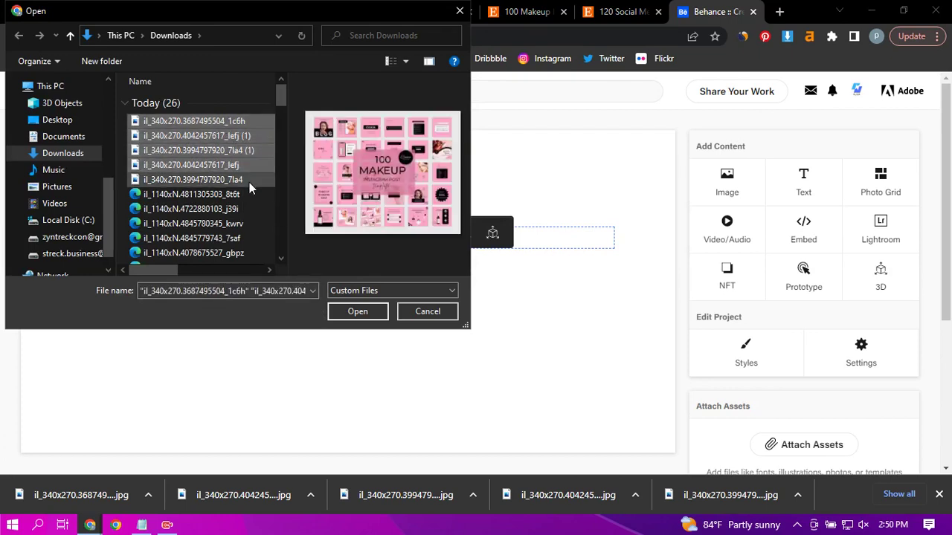
pyautogui.keyDown('shift'); pyautogui.click(249, 181); pyautogui.keyUp('shift')
pyautogui.click(375, 318)
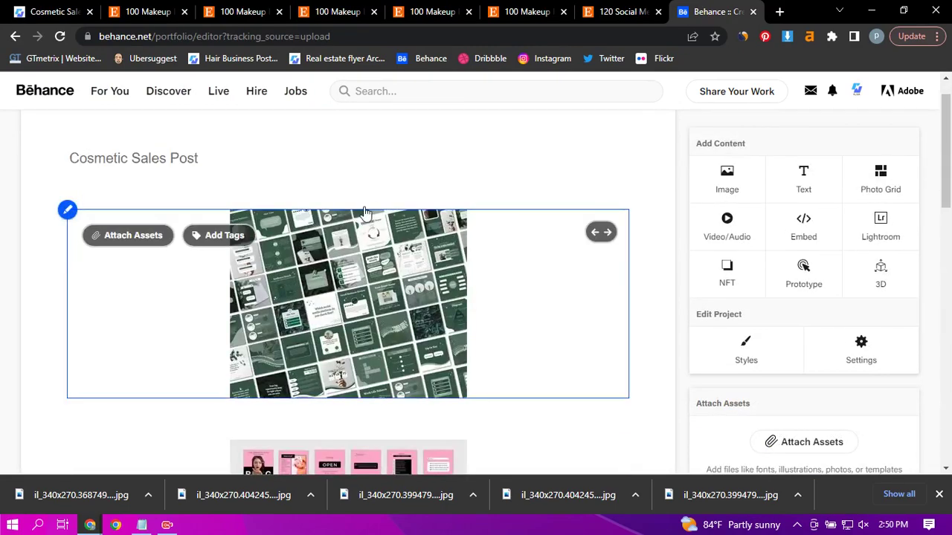
# Paste the Etsy listing keywords as seven image tags on the green template image, from social media posts to business
pyautogui.click(223, 166)
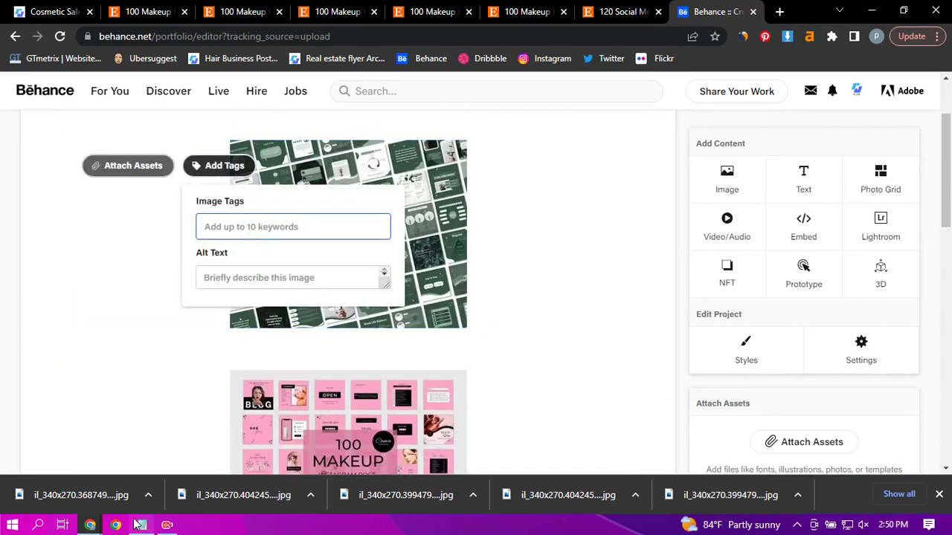
pyautogui.hotkey('alt', 'Tab')
pyautogui.click(791, 116)
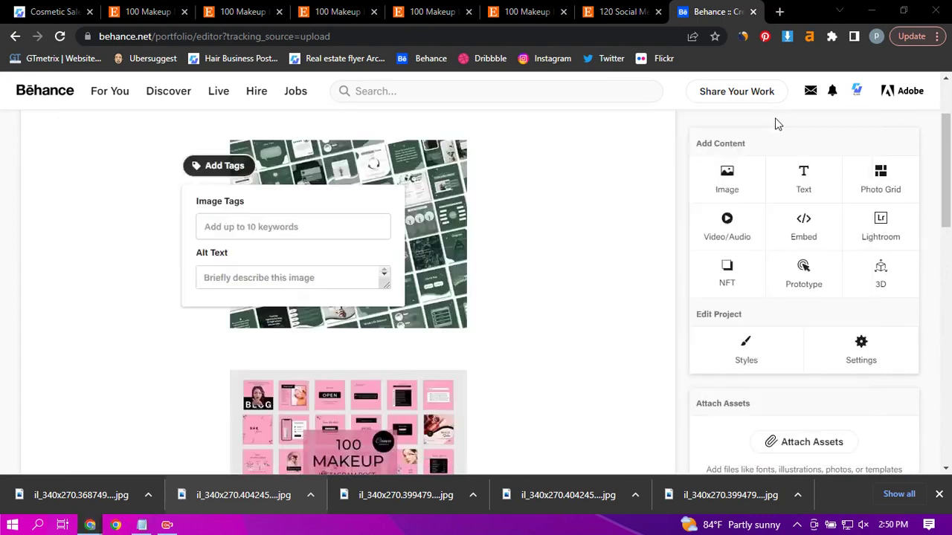
pyautogui.hotkey('ctrl', 'shift', 'Tab')
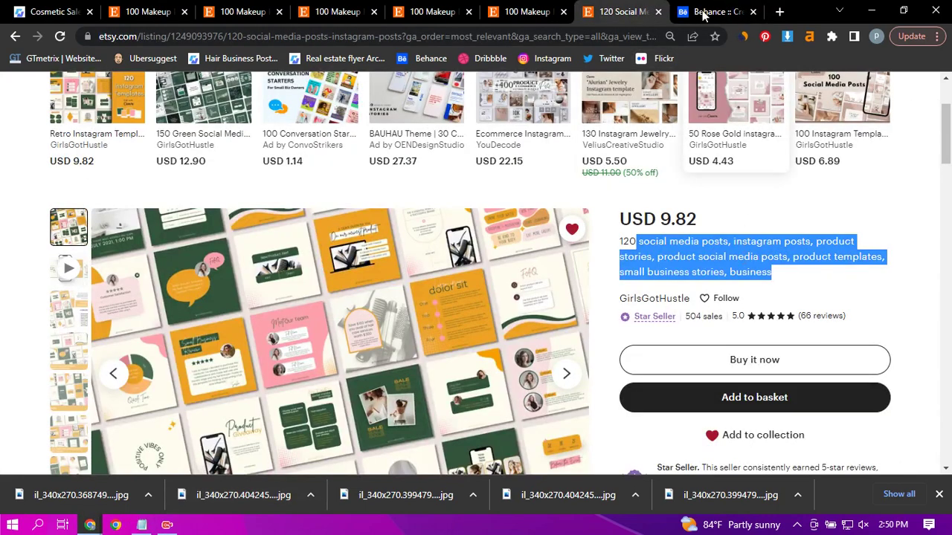
pyautogui.click(703, 12)
pyautogui.click(303, 230)
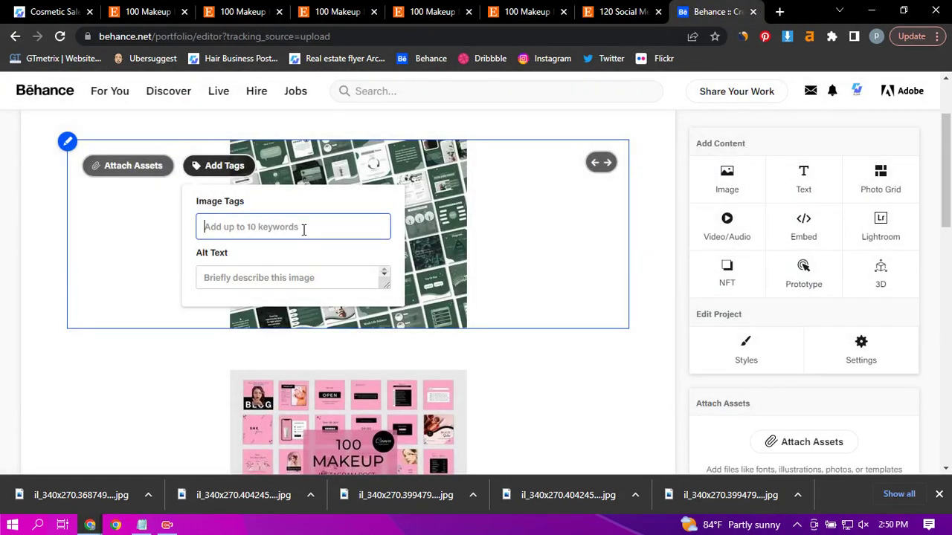
pyautogui.hotkey('ctrl', 'v')
pyautogui.press('Return')
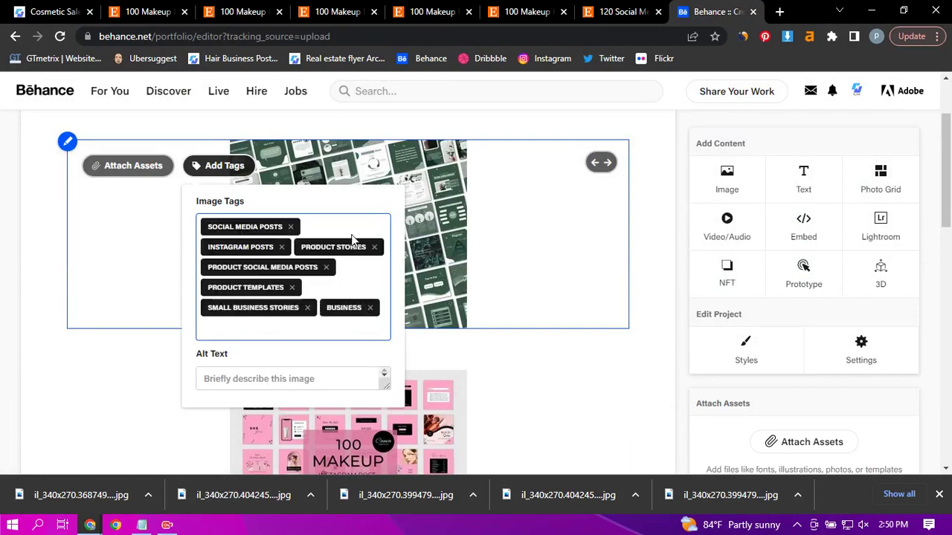
pyautogui.scroll(-3, 495, 287)
pyautogui.scroll(-2, 778, 348)
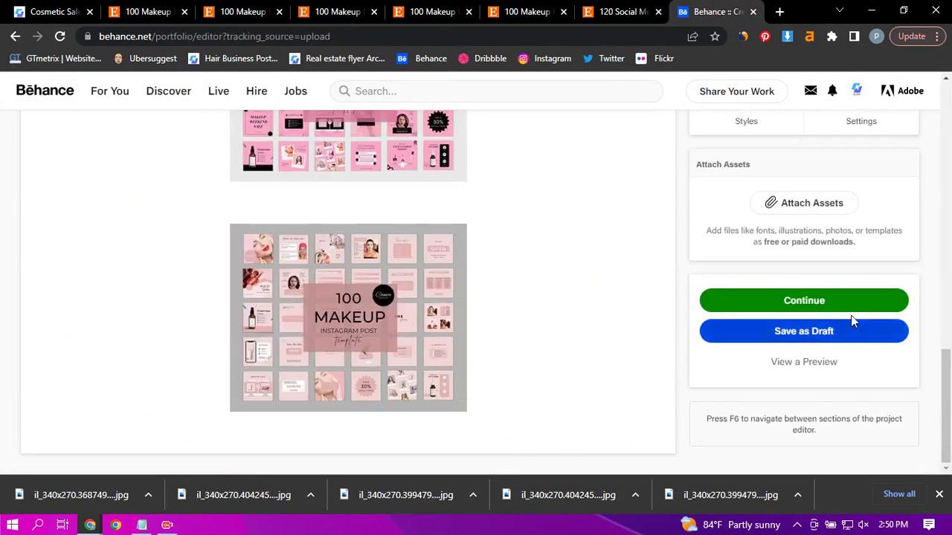
# Save the project as a draft, paste the Etsy keywords into Project Title, then clear it
pyautogui.click(807, 327)
pyautogui.click(484, 180)
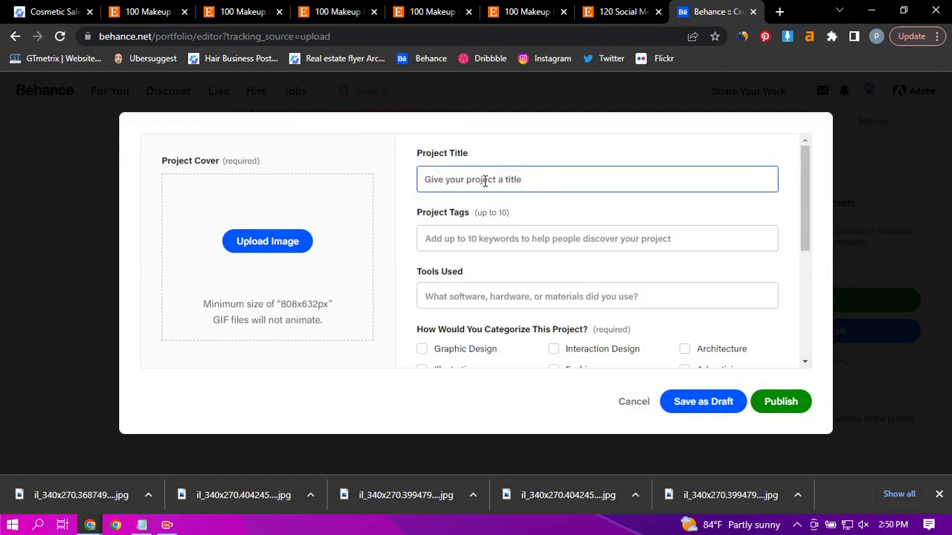
pyautogui.hotkey('ctrl', 'v')
pyautogui.moveTo(444, 180); pyautogui.dragTo(801, 184)
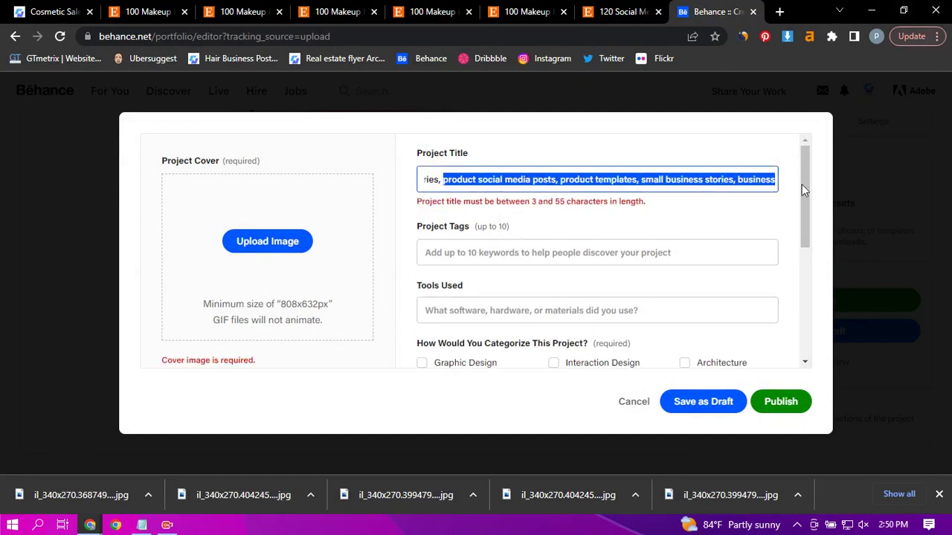
pyautogui.press('BackSpace')
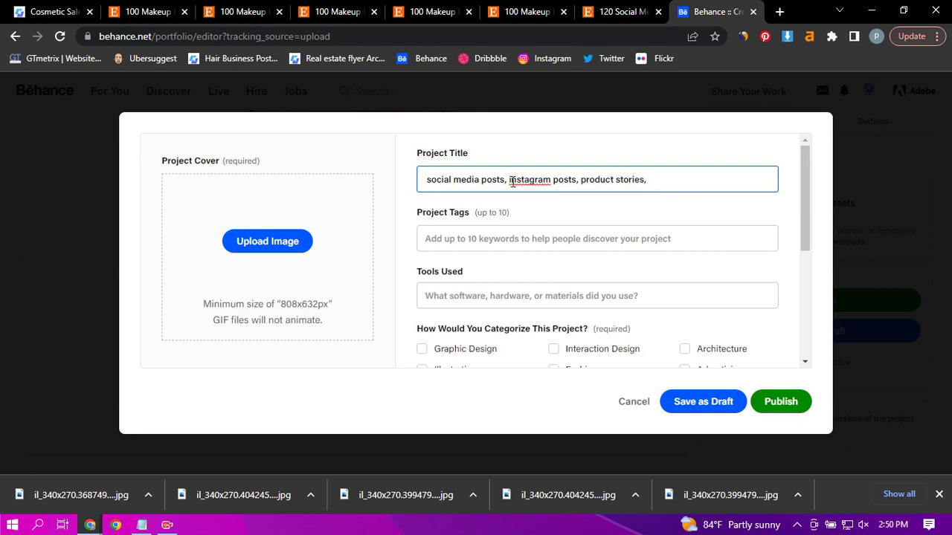
pyautogui.moveTo(709, 181); pyautogui.dragTo(400, 183)
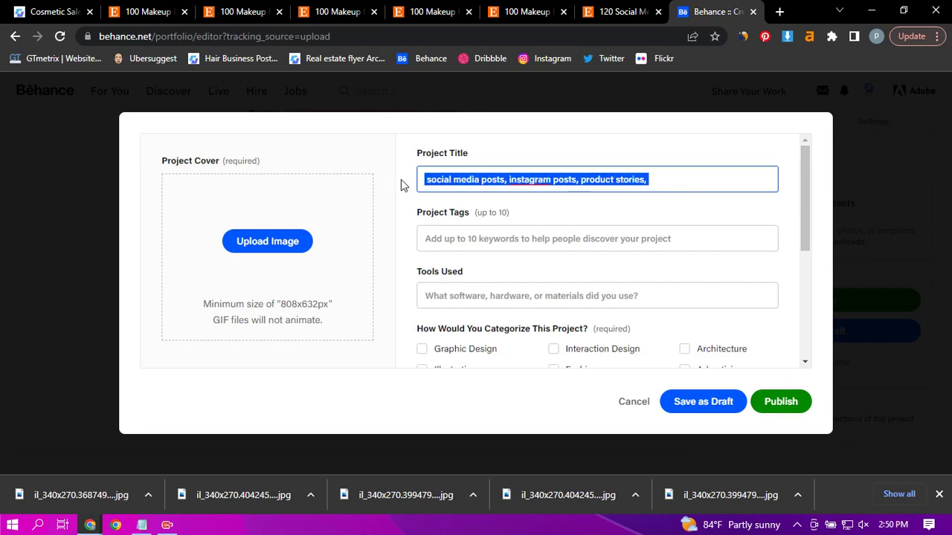
pyautogui.press('BackSpace')
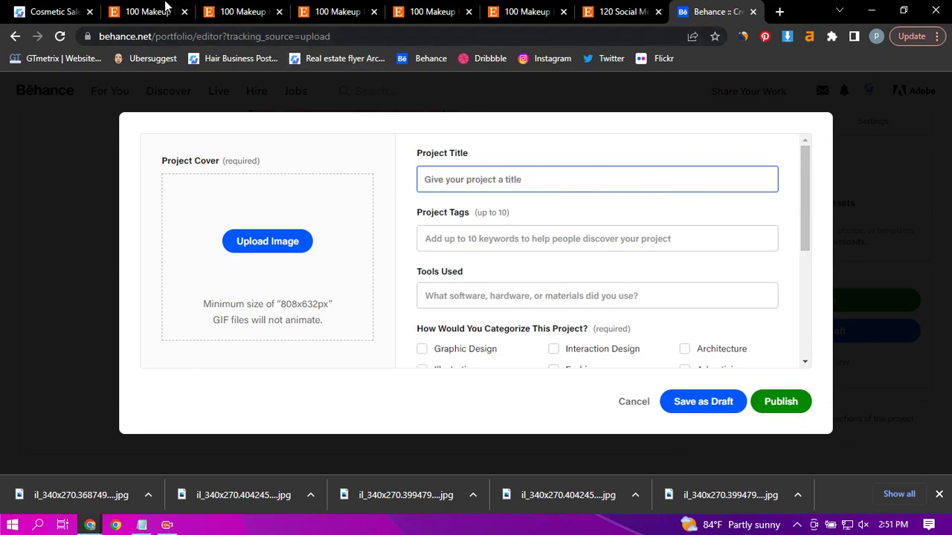
# Re-paste the keyword list and trim the project title down to 'instagram posts'
pyautogui.click(165, 7)
pyautogui.click(687, 7)
pyautogui.hotkey('ctrl', 'v')
pyautogui.moveTo(443, 181); pyautogui.dragTo(827, 188)
pyautogui.press('Home')
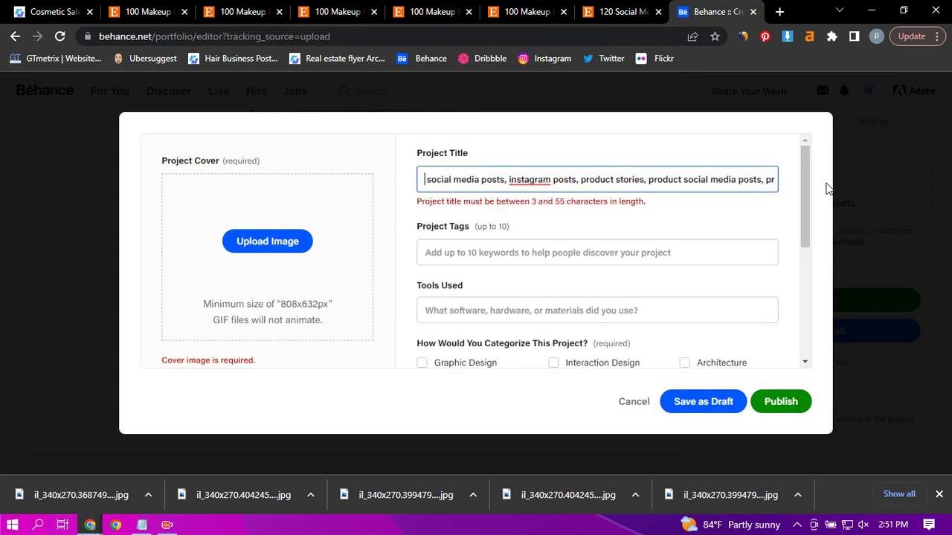
pyautogui.moveTo(509, 180); pyautogui.dragTo(424, 179)
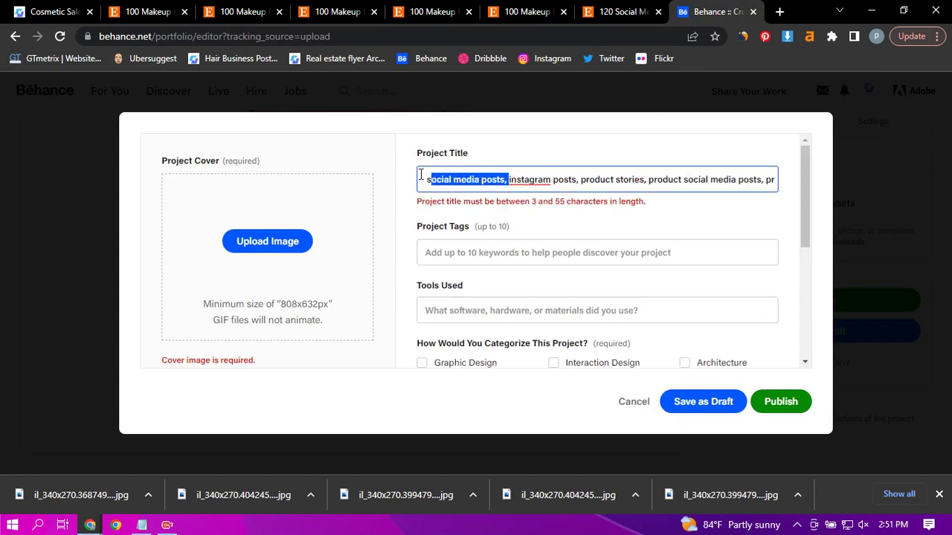
pyautogui.press('BackSpace')
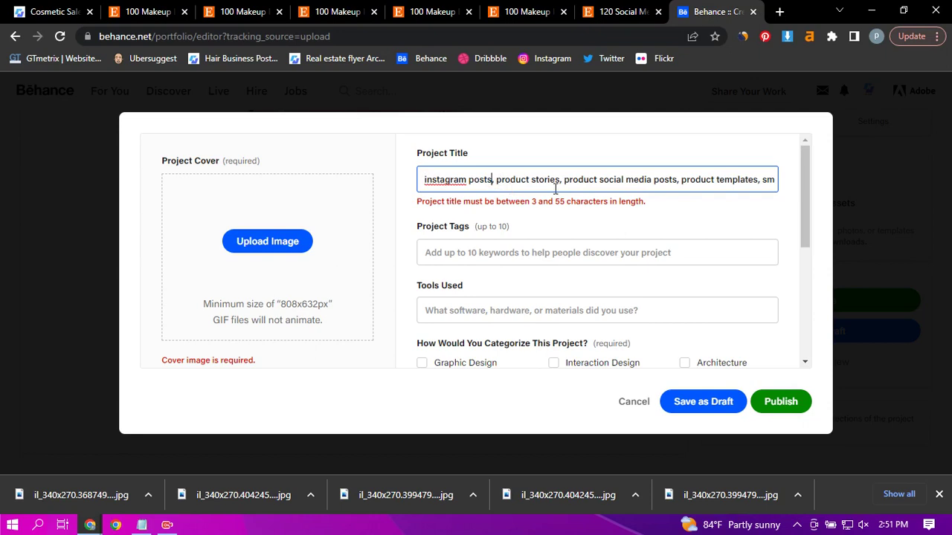
pyautogui.moveTo(493, 179); pyautogui.dragTo(775, 202)
pyautogui.press('BackSpace')
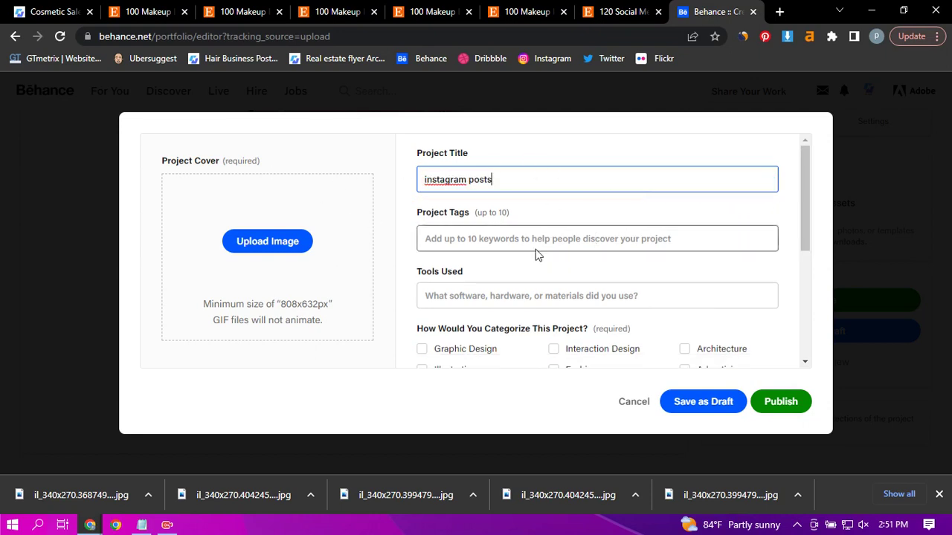
pyautogui.click(540, 238)
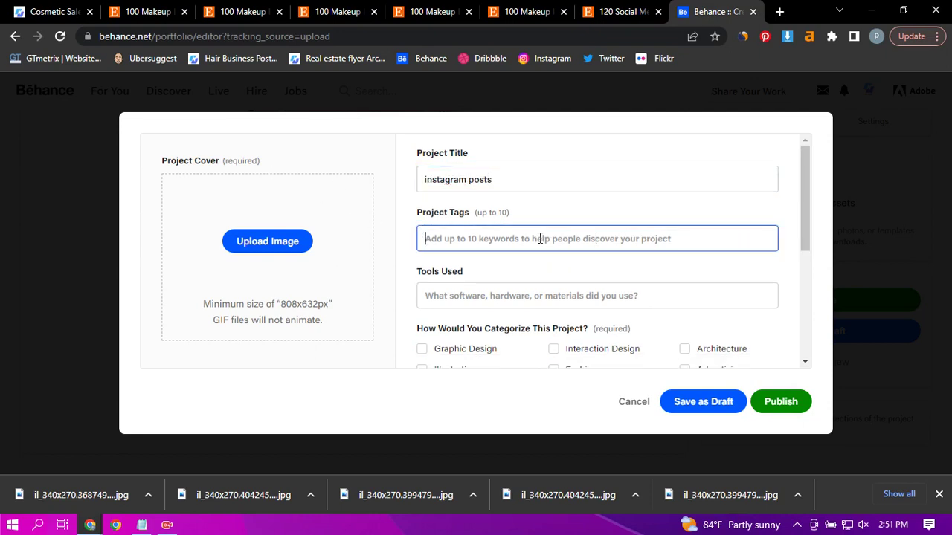
# Add POSTER and DESIGN as project tags from the suggestions
pyautogui.write('pos')
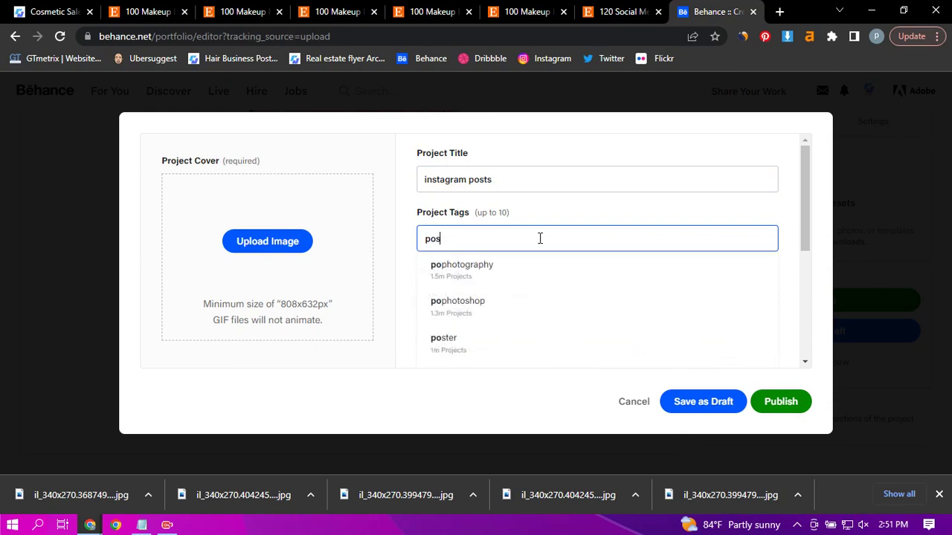
pyautogui.write('t')
pyautogui.click(531, 280)
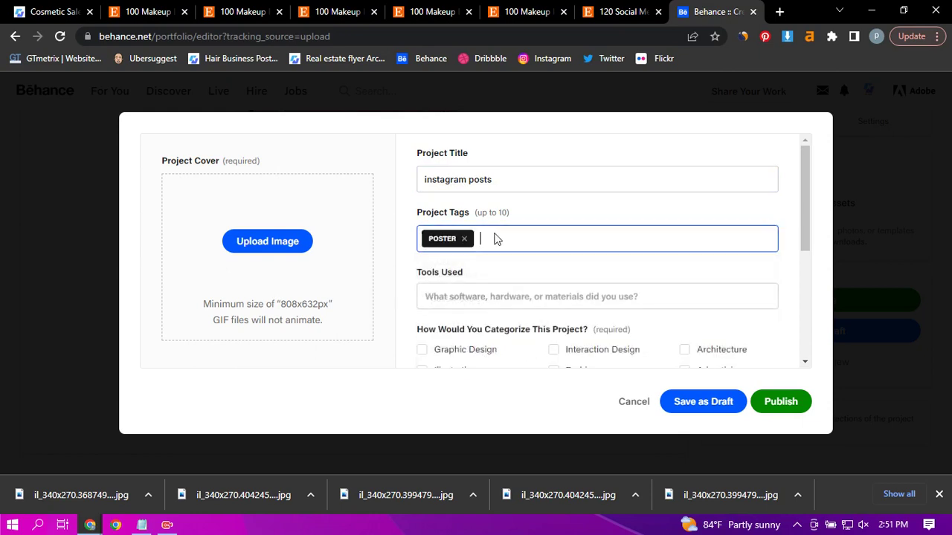
pyautogui.click(449, 298)
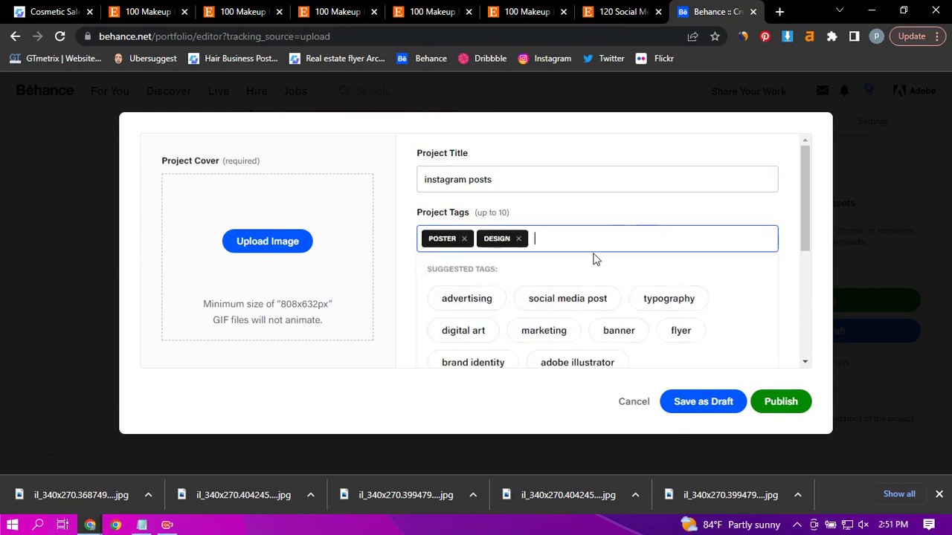
pyautogui.click(826, 311)
# List Canvas and Adobe Photoshop under Tools Used
pyautogui.click(563, 294)
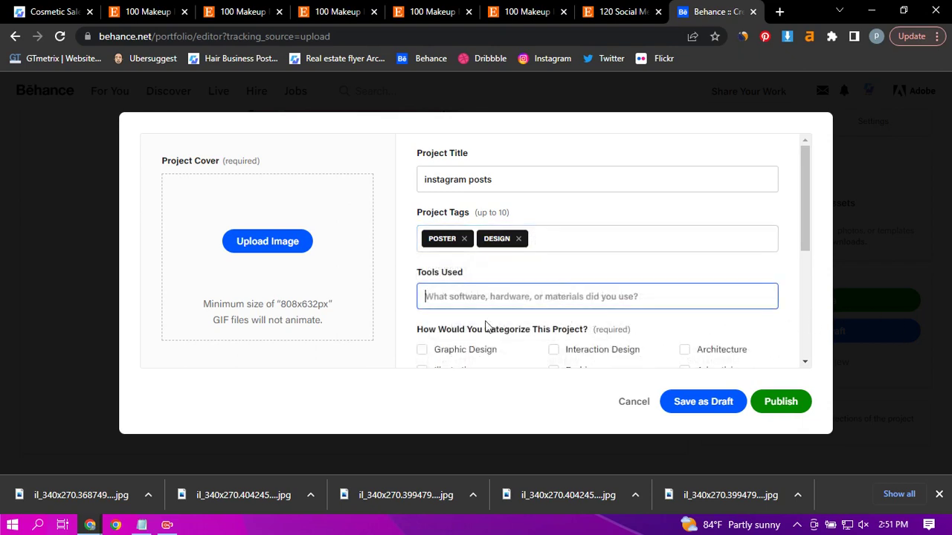
pyautogui.write('ca')
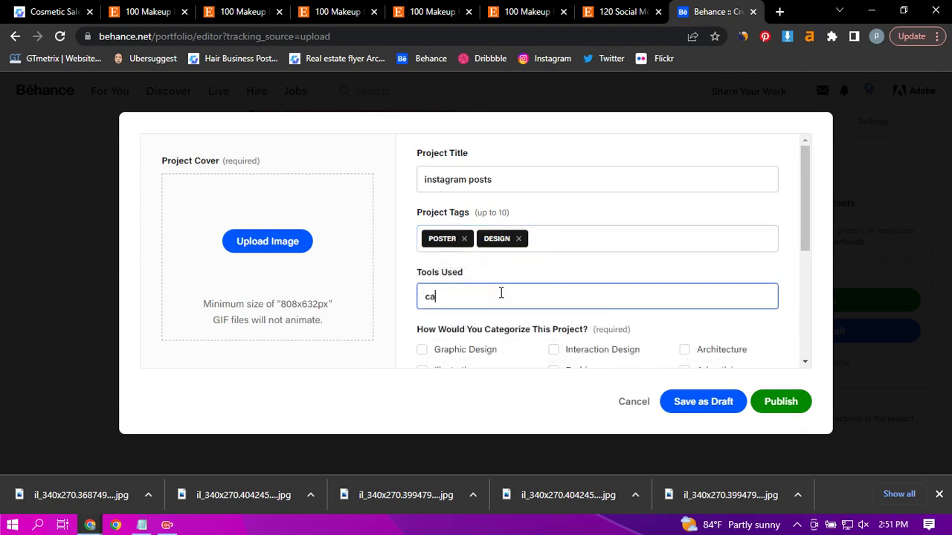
pyautogui.write('nva')
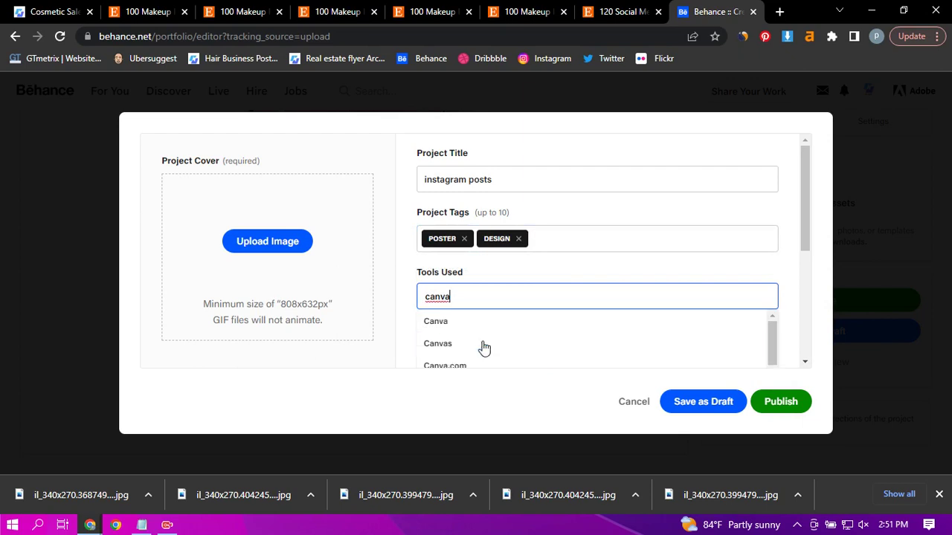
pyautogui.click(483, 346)
pyautogui.click(552, 298)
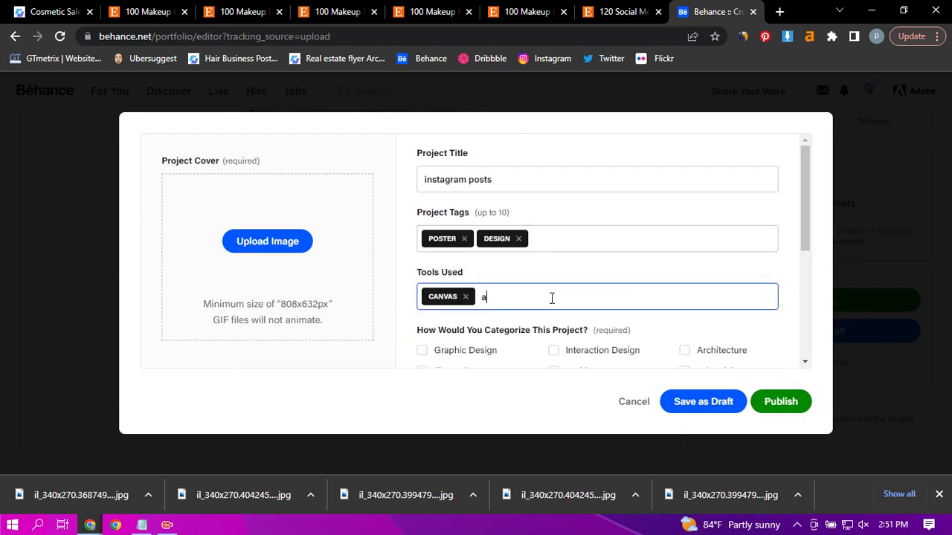
pyautogui.write('ph')
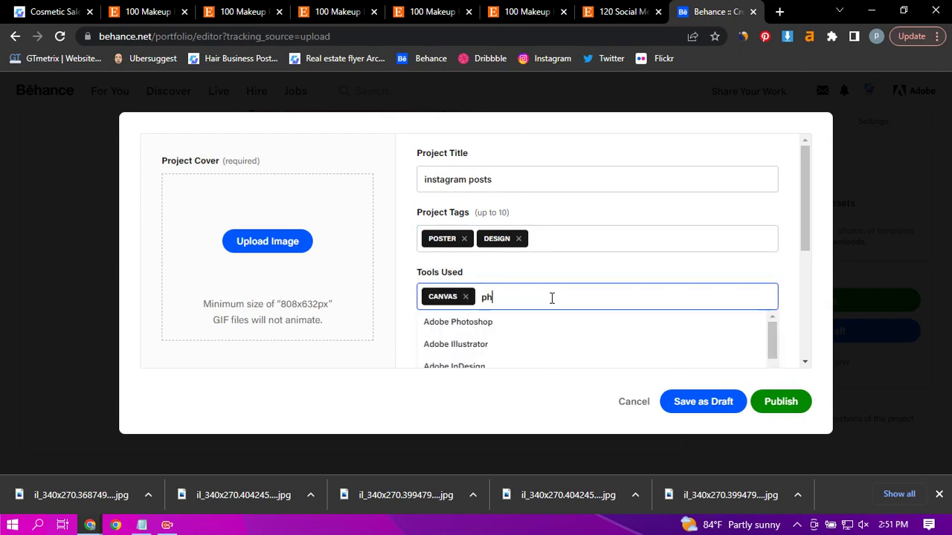
pyautogui.click(471, 323)
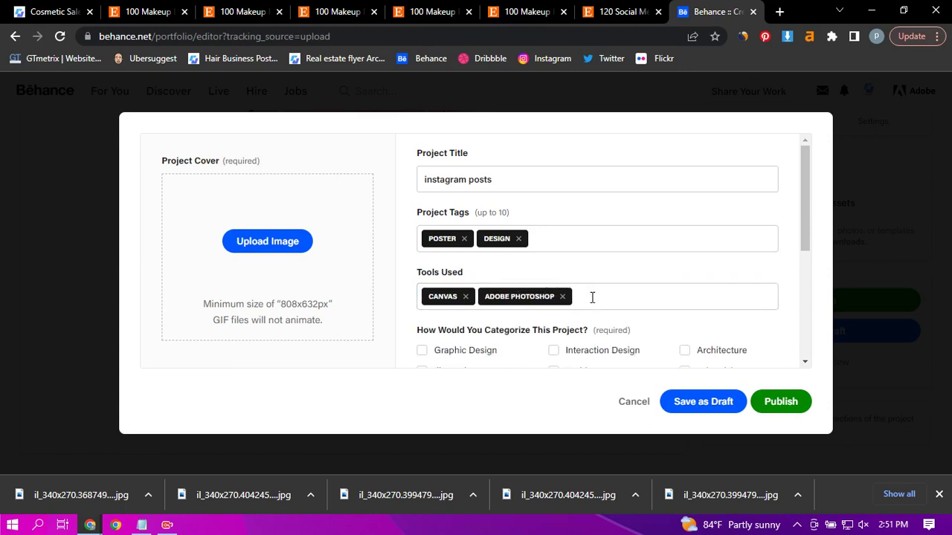
# Categorize the project as Graphic Design
pyautogui.scroll(-2, 572, 312)
pyautogui.click(421, 211)
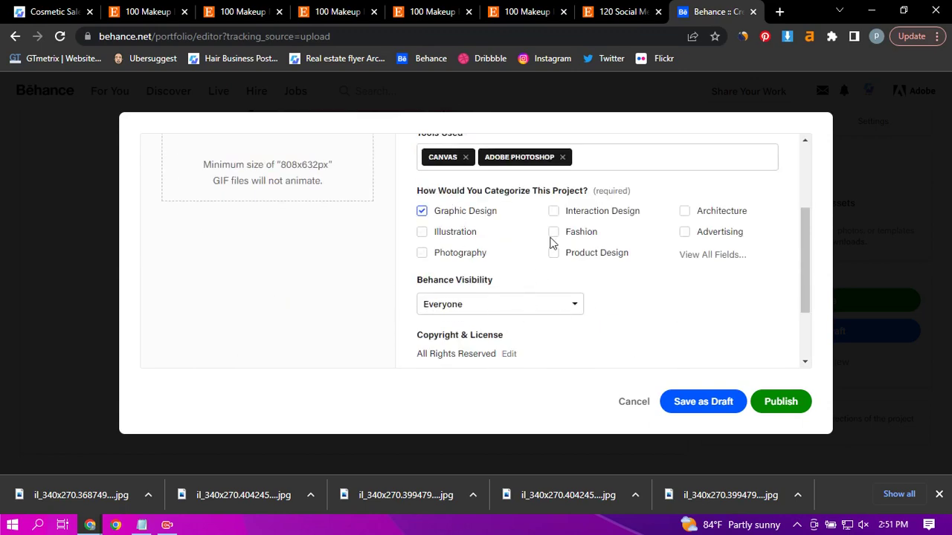
pyautogui.scroll(2, 258, 295)
pyautogui.click(272, 246)
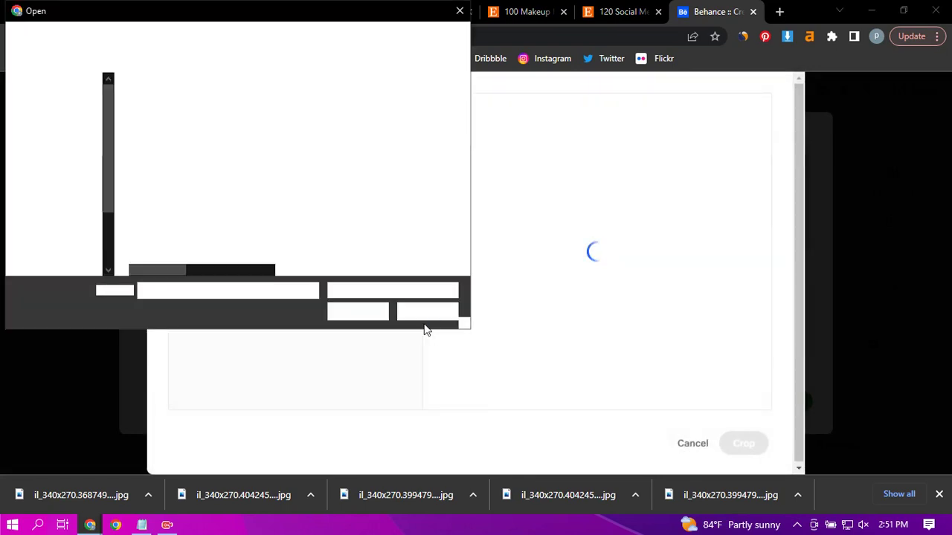
# Upload the 75 Beauty This or That Social Media image from Downloads as the cover and crop it
pyautogui.scroll(-5, 241, 178)
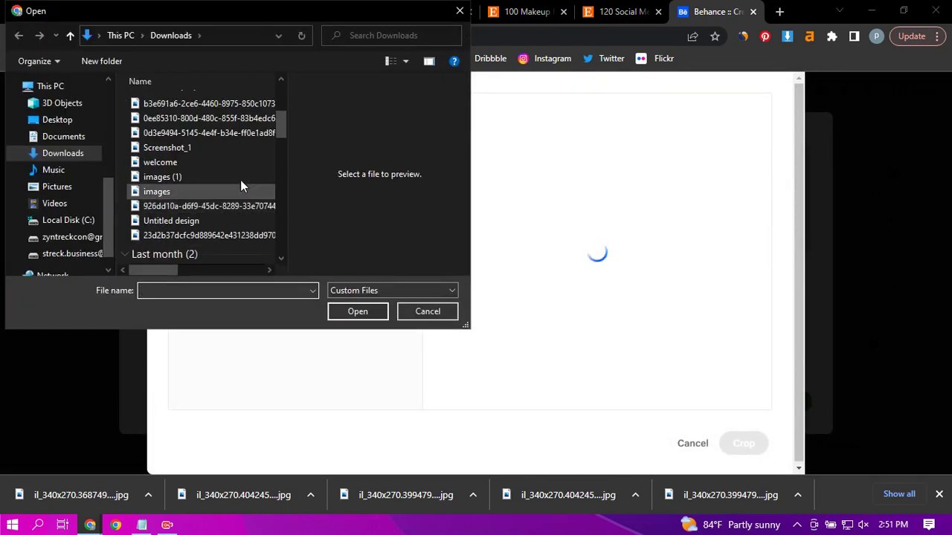
pyautogui.scroll(2, 239, 182)
pyautogui.click(243, 155)
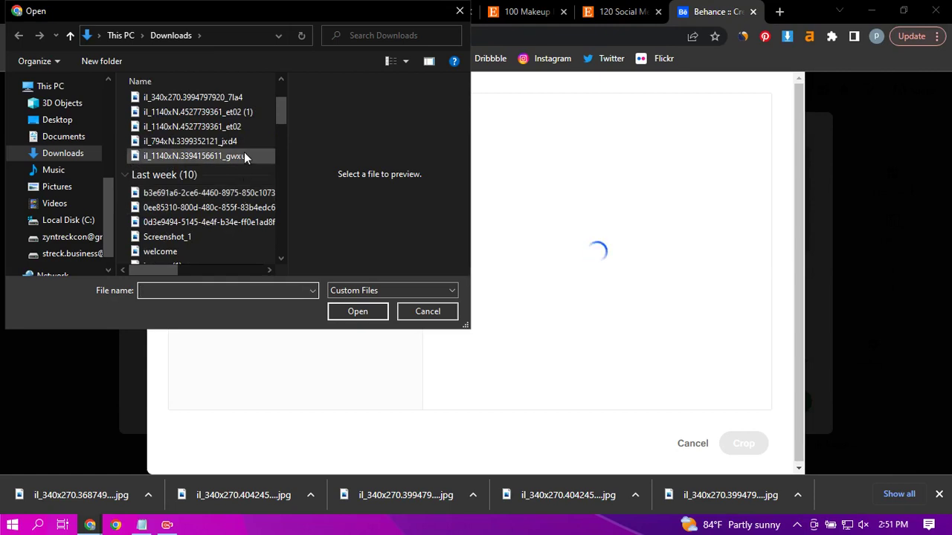
pyautogui.click(354, 309)
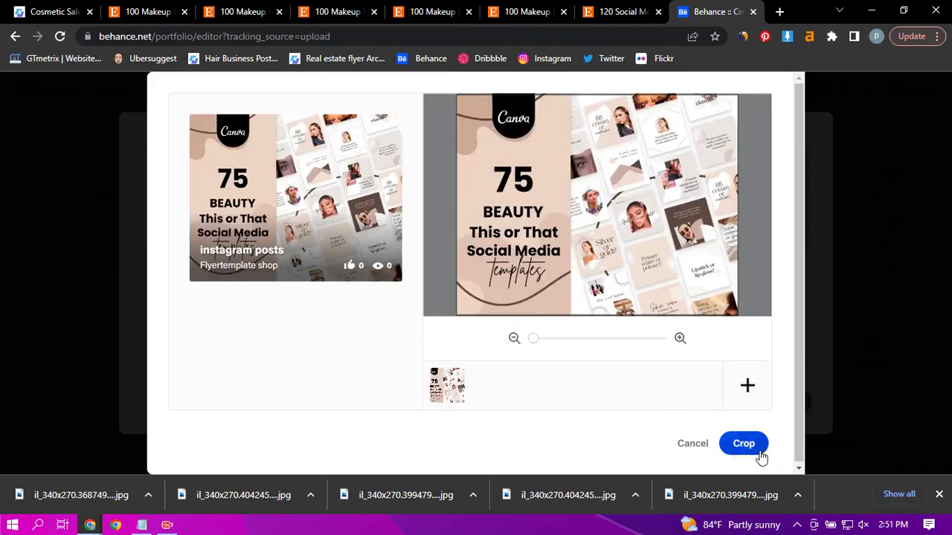
pyautogui.click(744, 444)
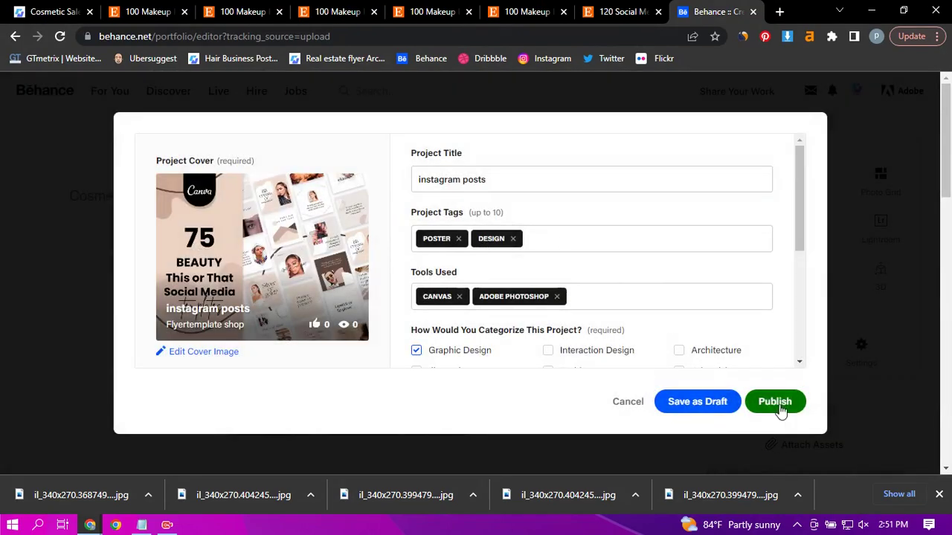